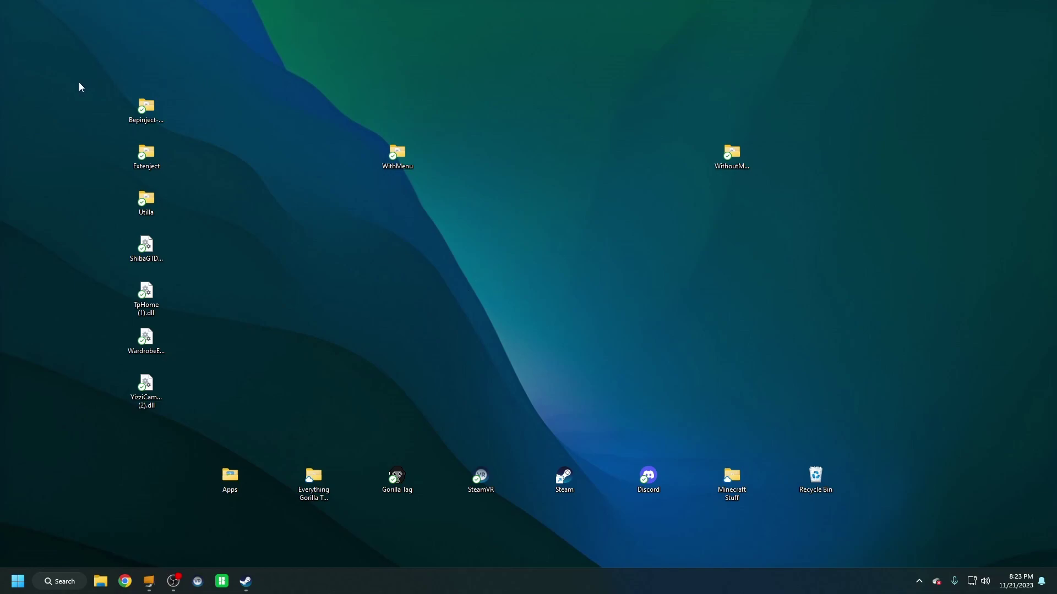
Step: Rearrange desktop icons and select the WithMenu folder on the desktop
drag(78, 55, 373, 28)
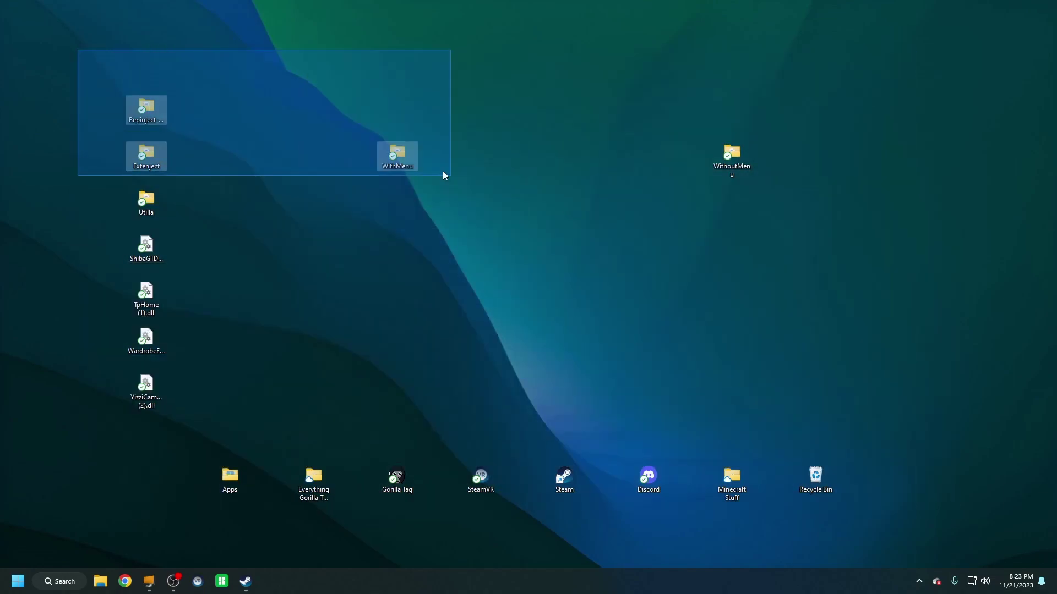
mouse_move(464, 377)
mouse_down()
mouse_move(518, 237)
mouse_move(475, 257)
mouse_move(485, 222)
mouse_up()
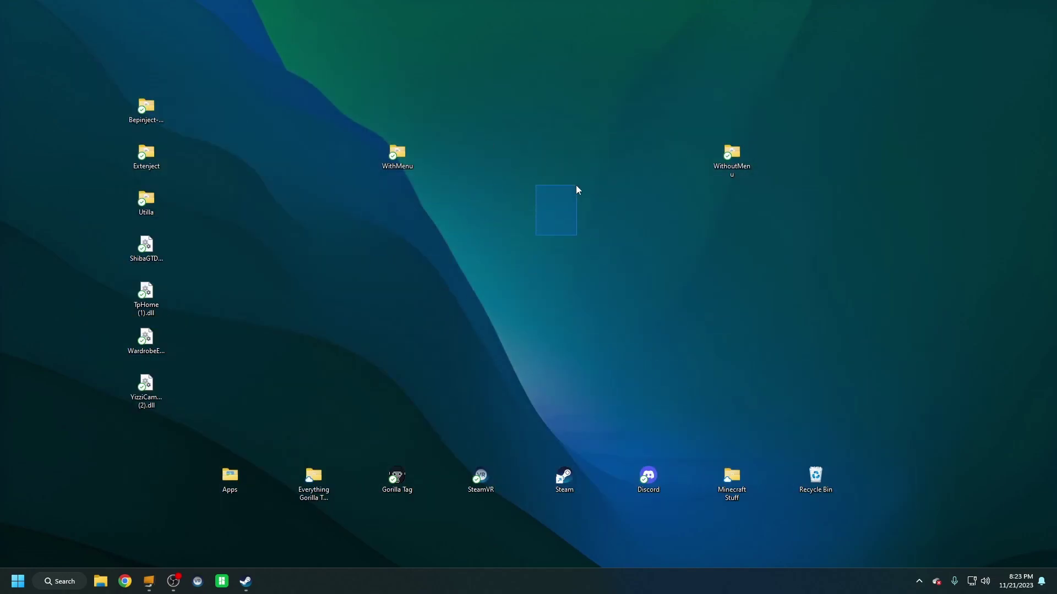
drag(577, 189, 620, 266)
drag(520, 221, 390, 170)
click(409, 161)
Step: Review the contents of WithMenu, then WithoutMenu, closing each window afterwards
double_click(409, 164)
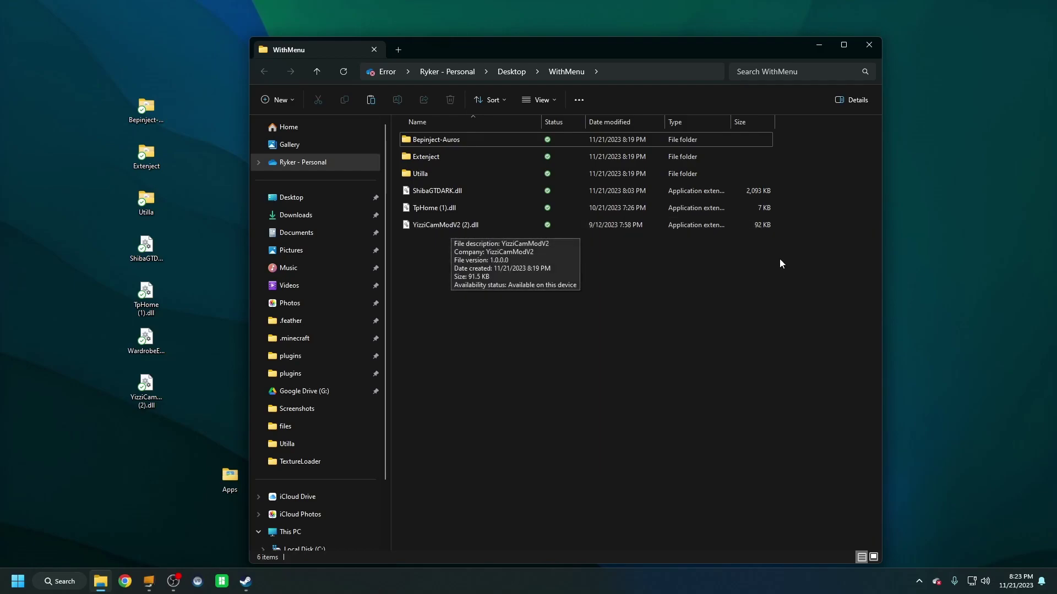
click(869, 46)
double_click(730, 155)
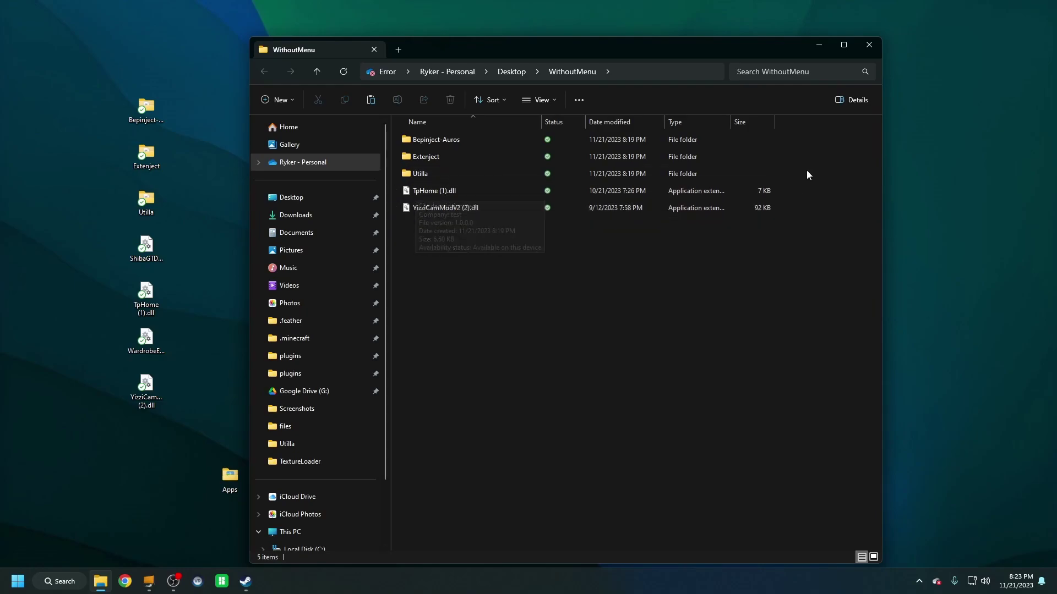
click(869, 44)
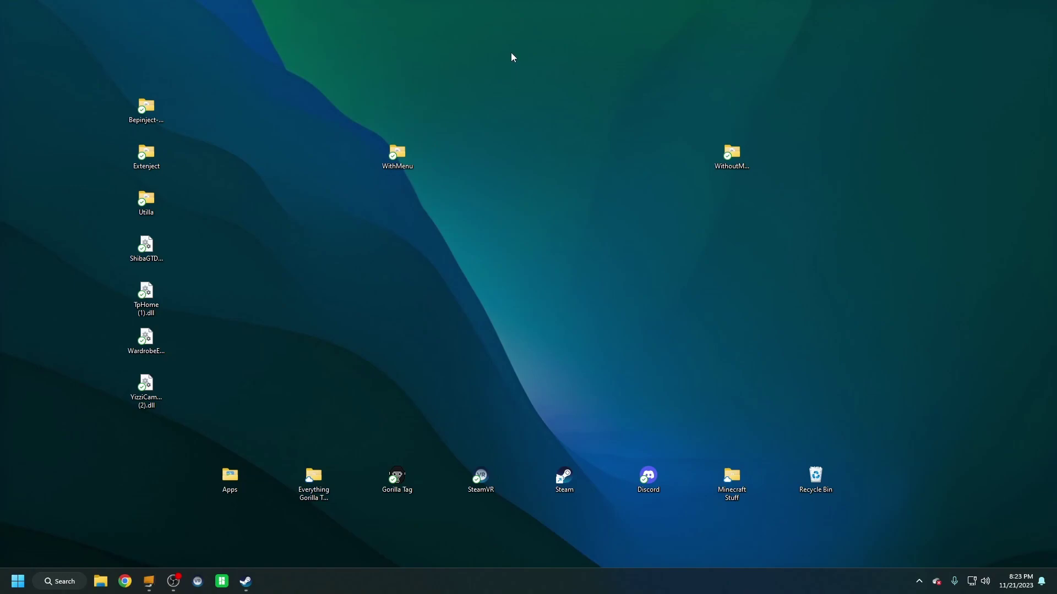
Step: Shuffle the SteamVR shortcut to mid-desktop and back into the bottom row
drag(519, 49, 536, 425)
drag(480, 498, 529, 306)
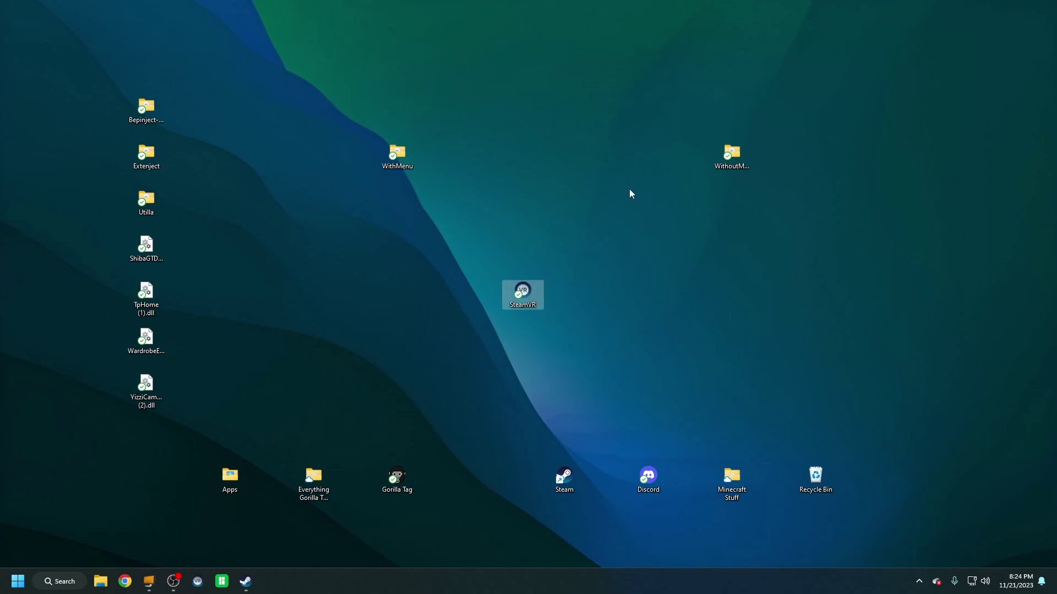
click(661, 360)
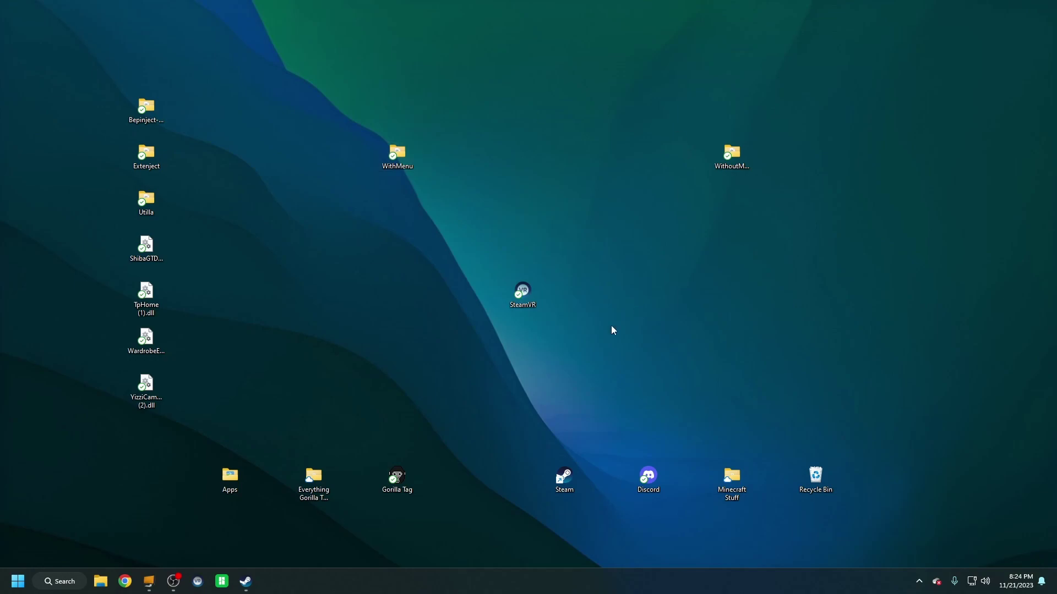
drag(523, 294, 480, 491)
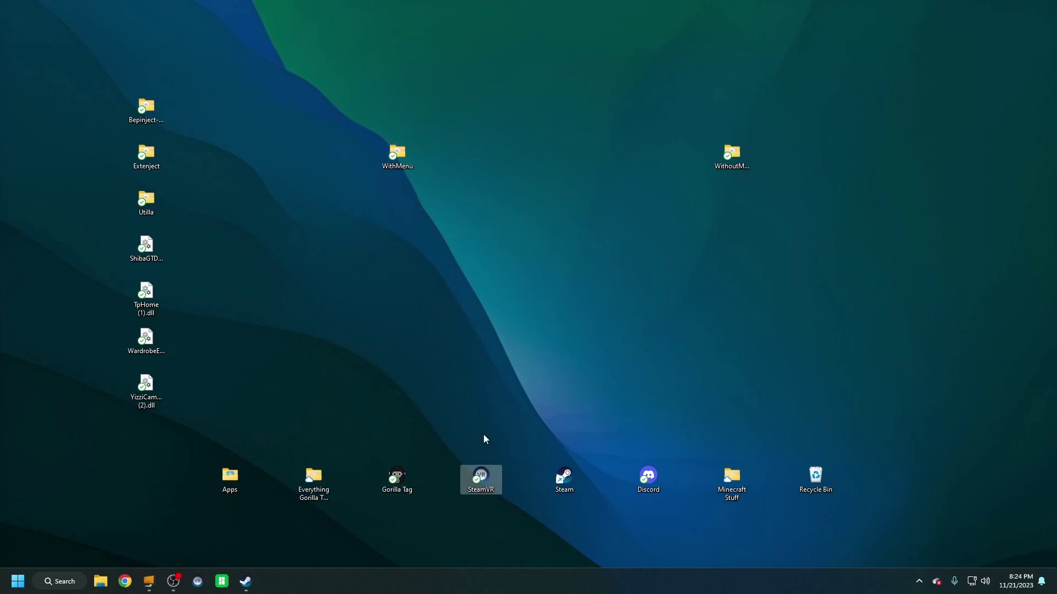
click(506, 445)
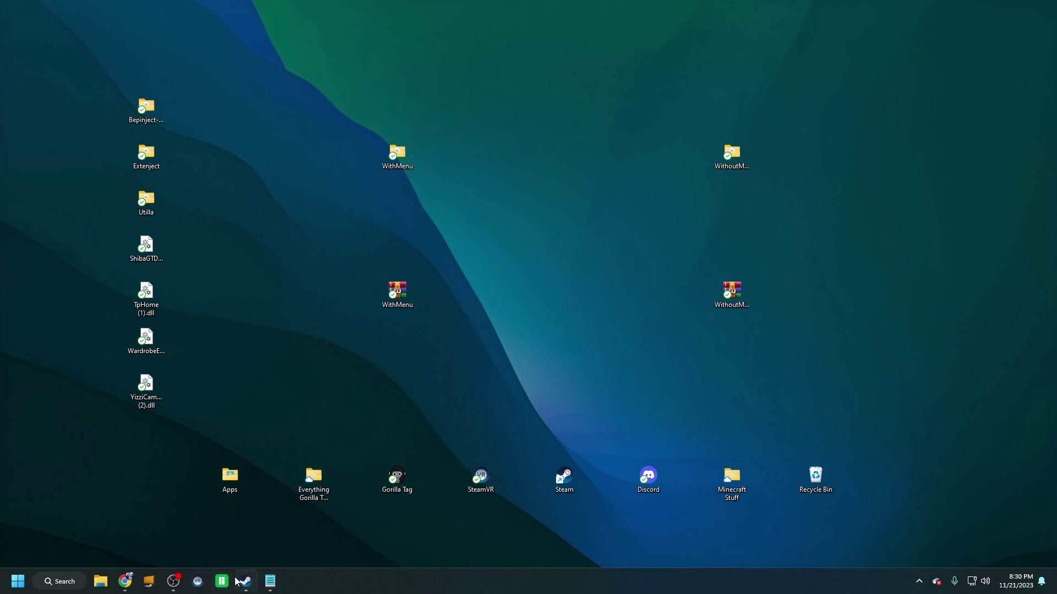
click(246, 581)
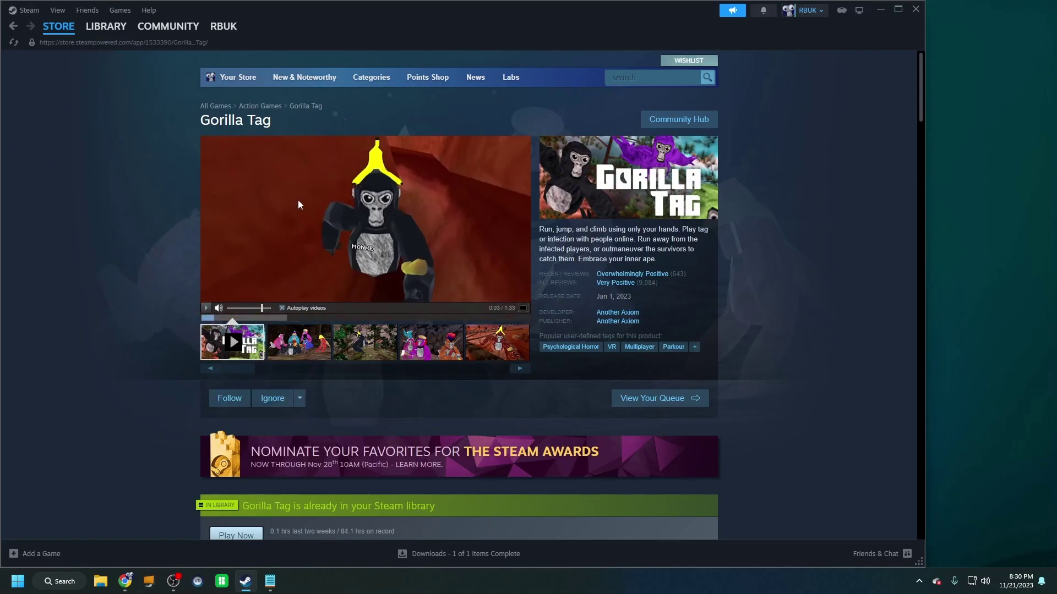
scroll(412, 210, down, 2)
scroll(379, 133, up, 2)
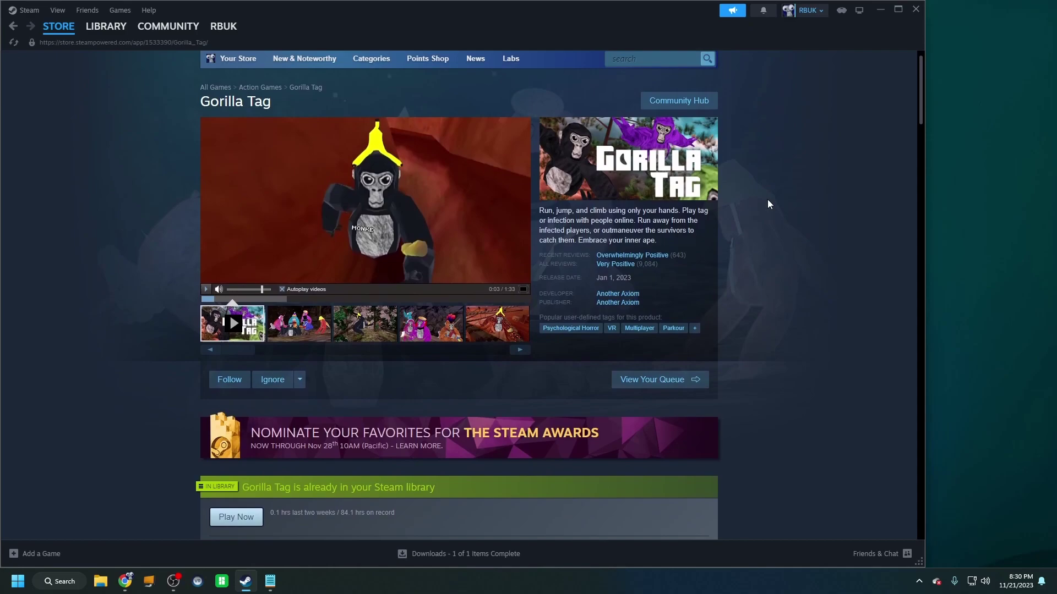
scroll(764, 248, down, 6)
scroll(761, 288, up, 6)
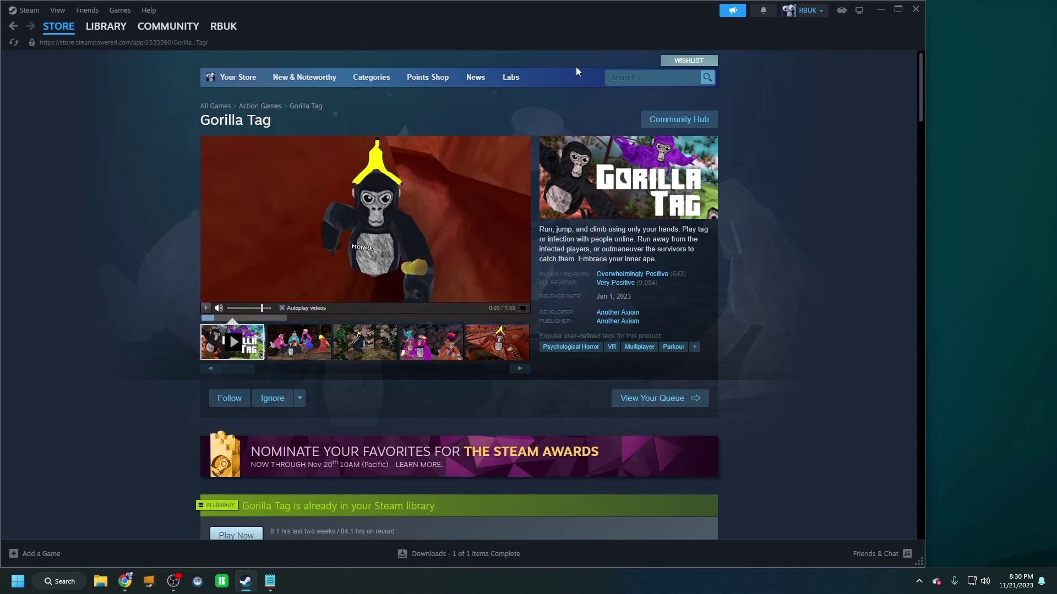
click(669, 78)
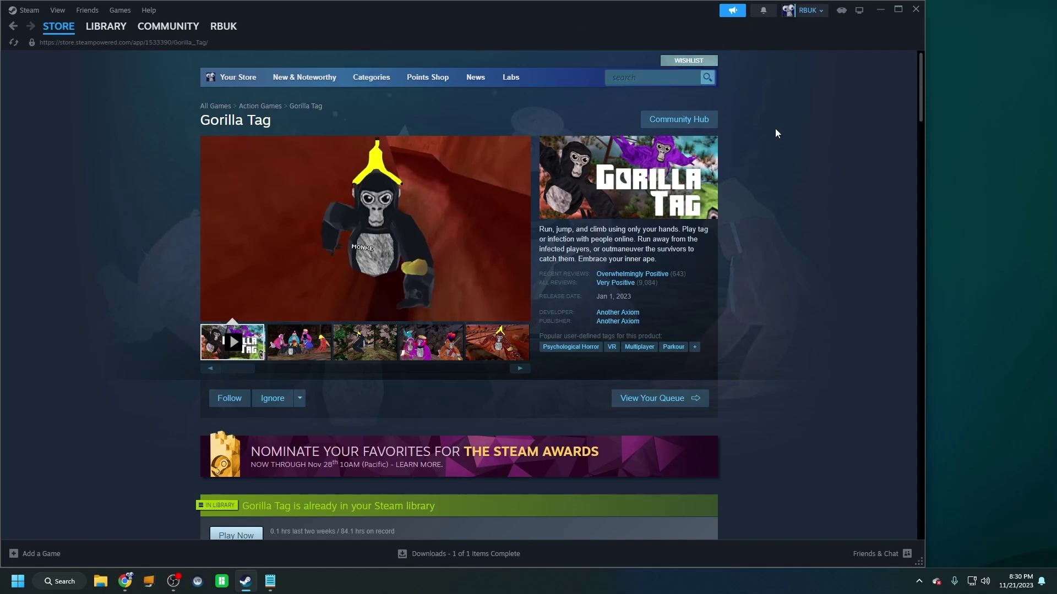
mouse_move(365, 228)
scroll(585, 153, down, 3)
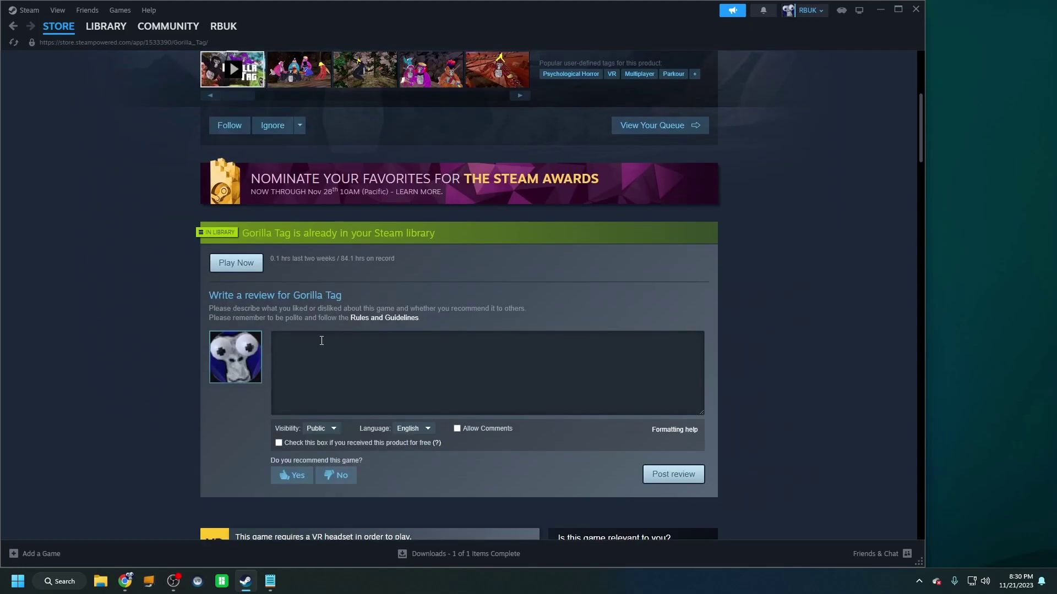
scroll(495, 214, down, 3)
scroll(407, 282, down, 1)
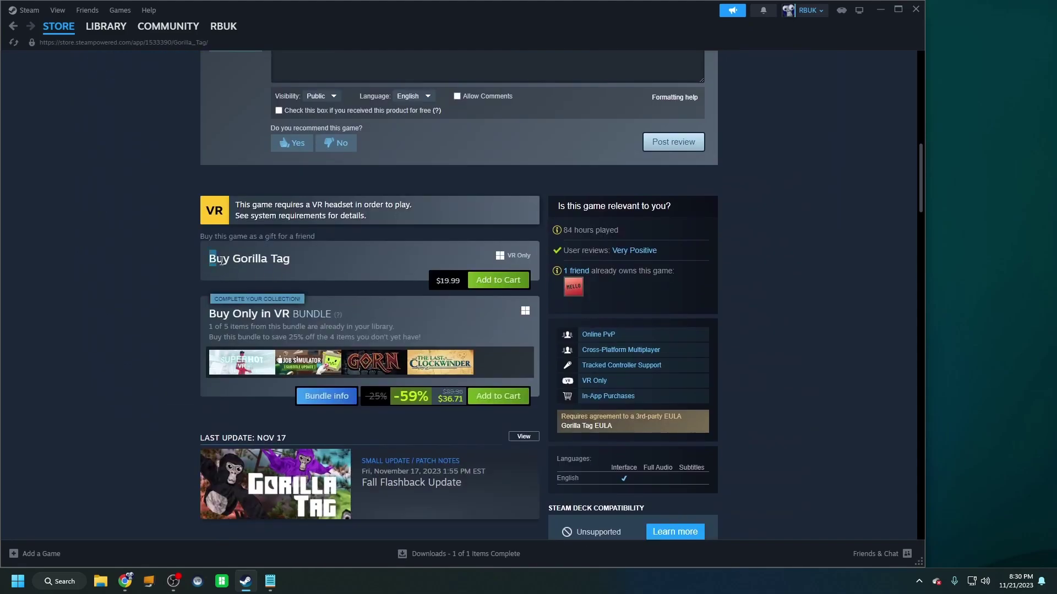
drag(200, 258, 293, 263)
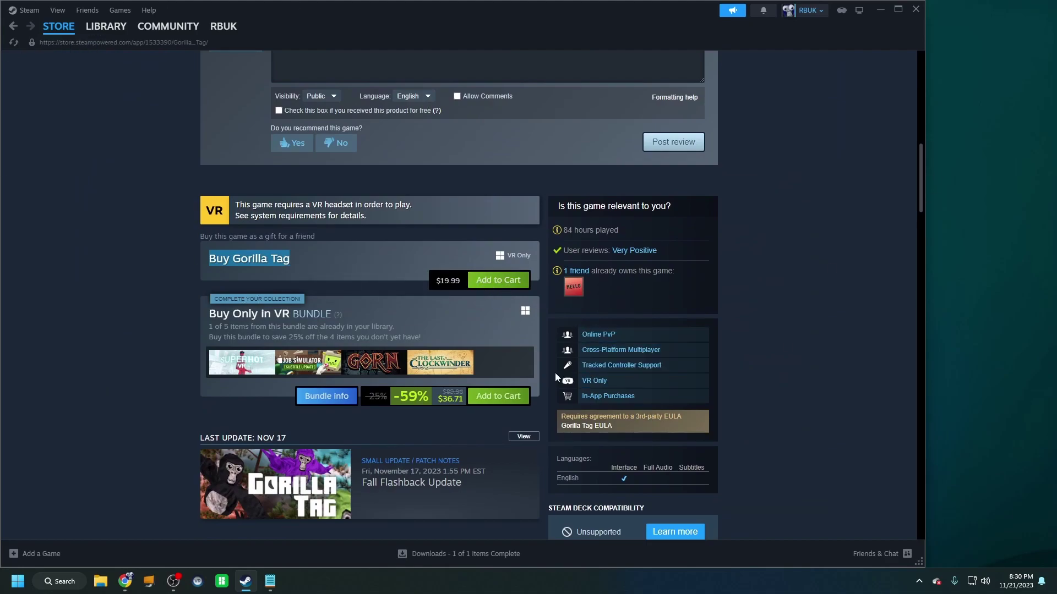
scroll(556, 372, up, 1)
scroll(770, 392, up, 2)
scroll(772, 380, up, 5)
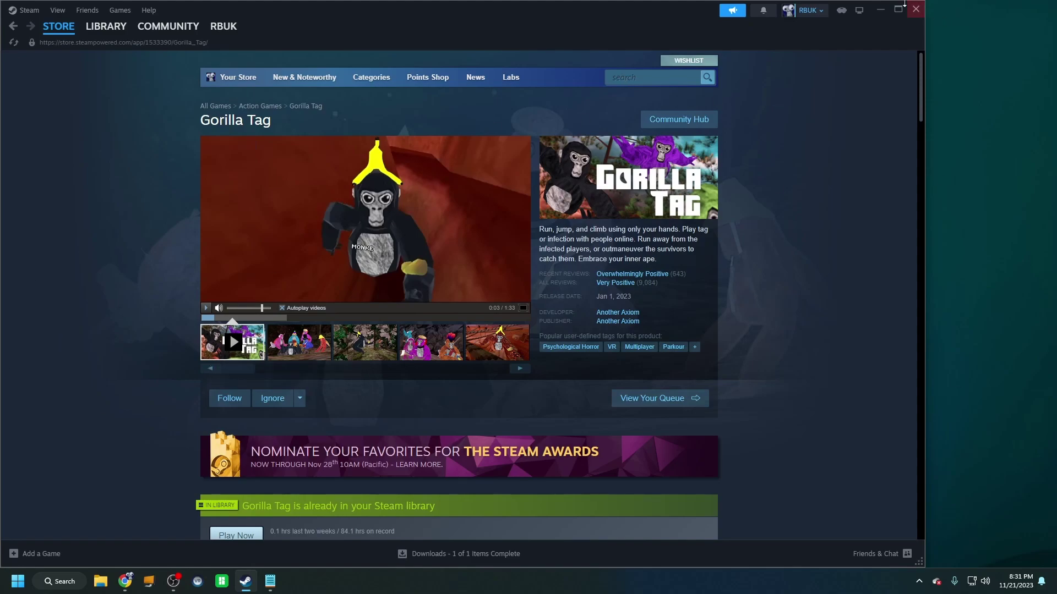
click(879, 11)
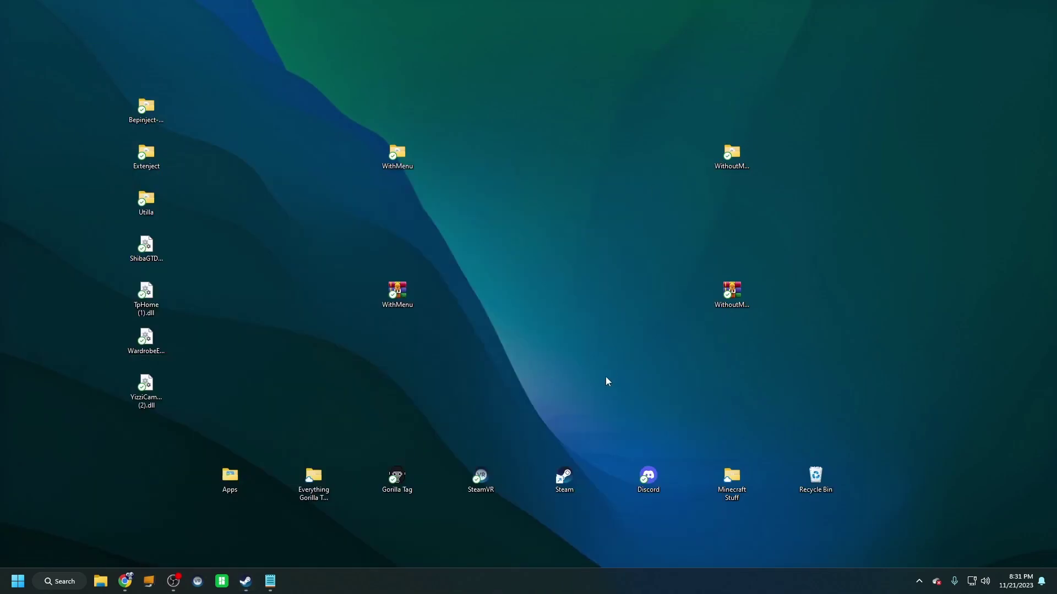
Step: In the description notes, select the With Mod Menu and Without Mod Menu Drive links
click(271, 582)
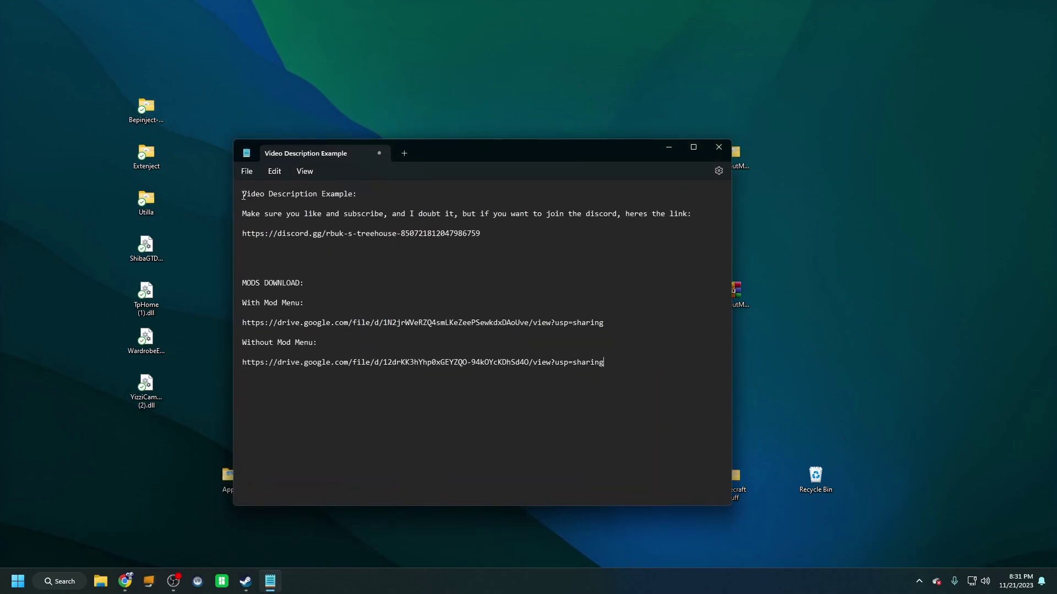
drag(242, 193, 590, 366)
click(613, 391)
drag(244, 302, 632, 329)
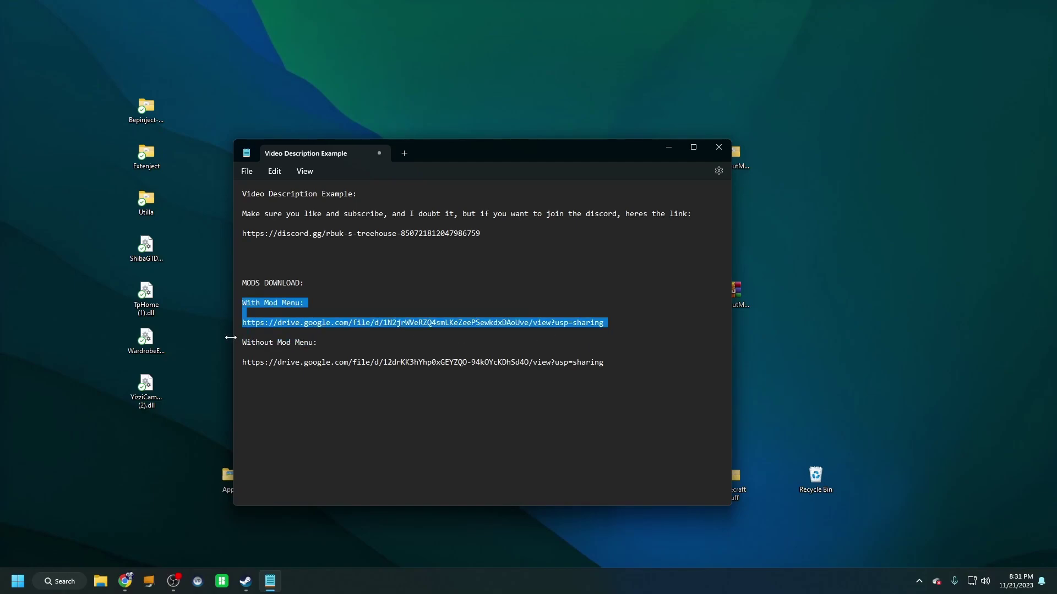
drag(243, 339, 604, 373)
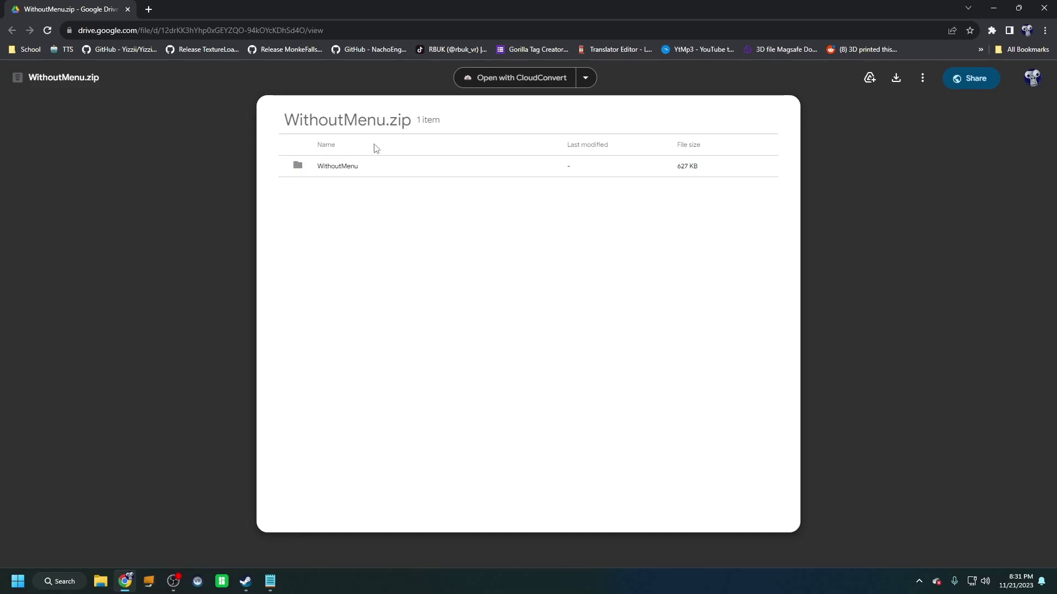
Step: Download WithoutMenu.zip and keep the file despite Chrome's suspicious-file warning
click(897, 78)
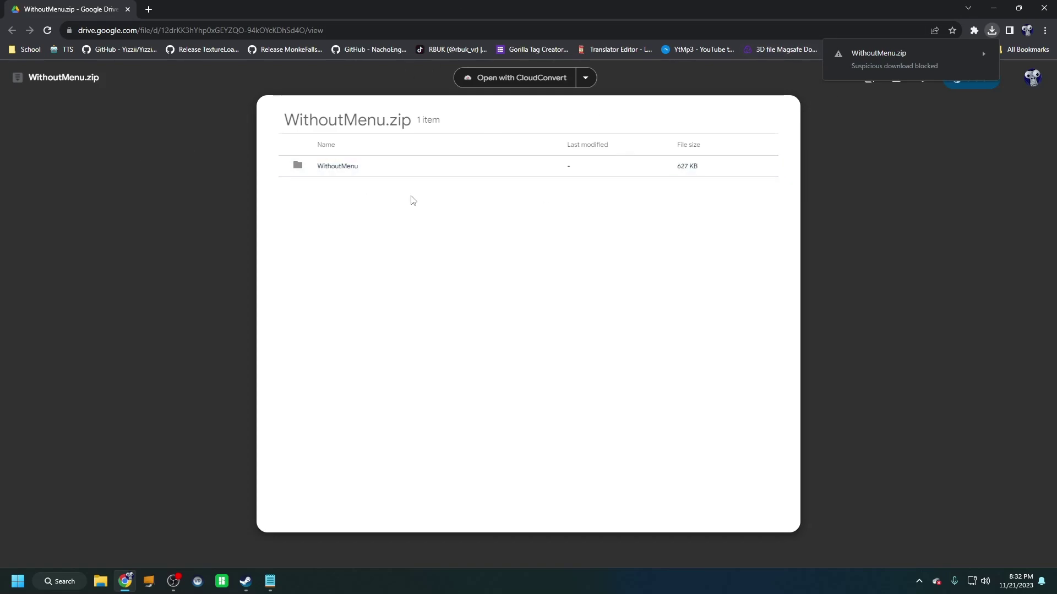
click(941, 59)
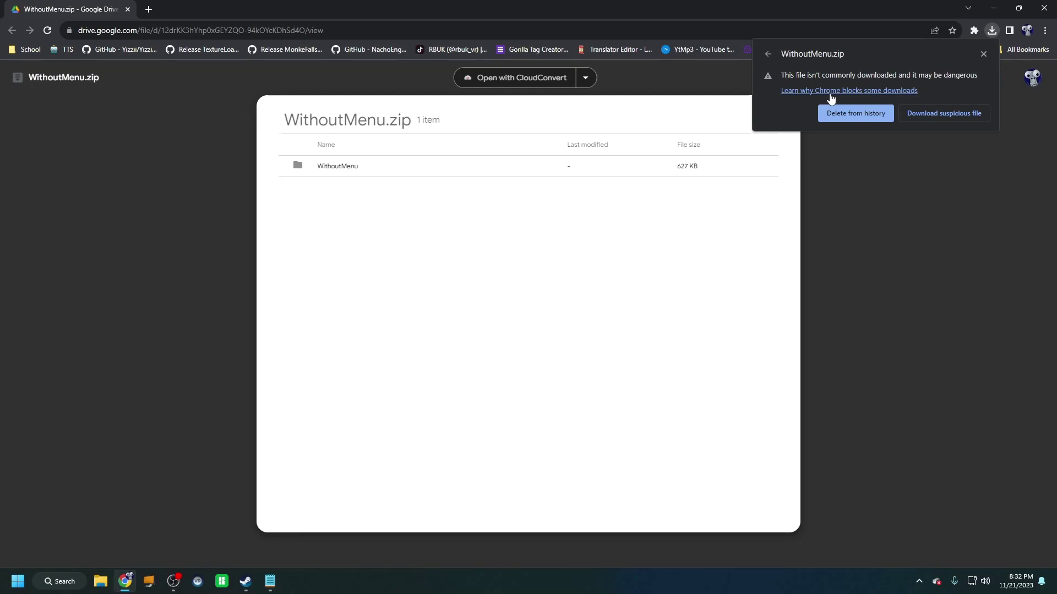
click(940, 115)
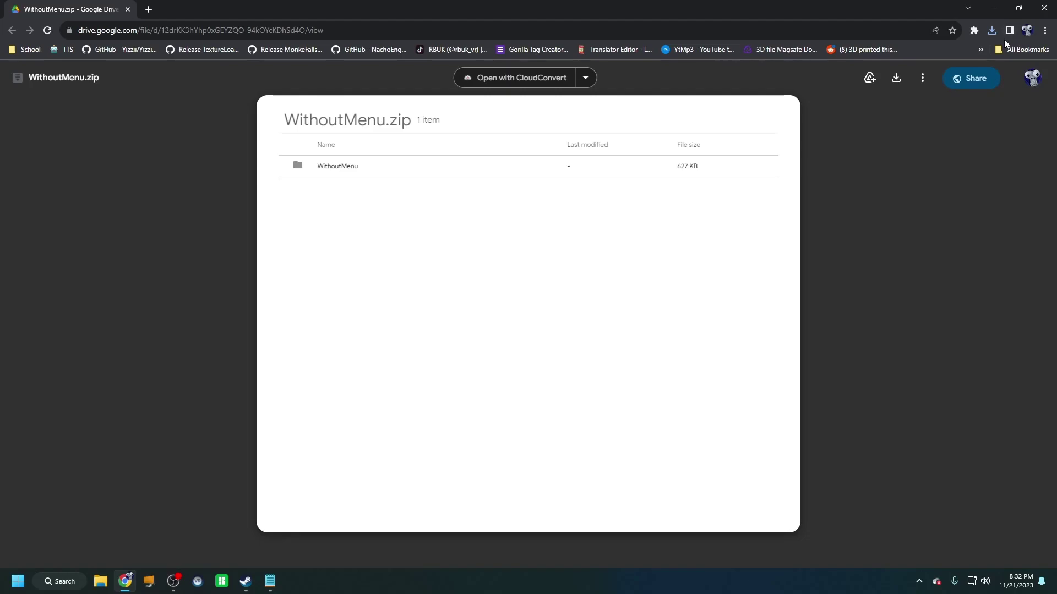
Step: Move WithoutMenu.zip to the desktop and extract it there beside the archive
click(994, 8)
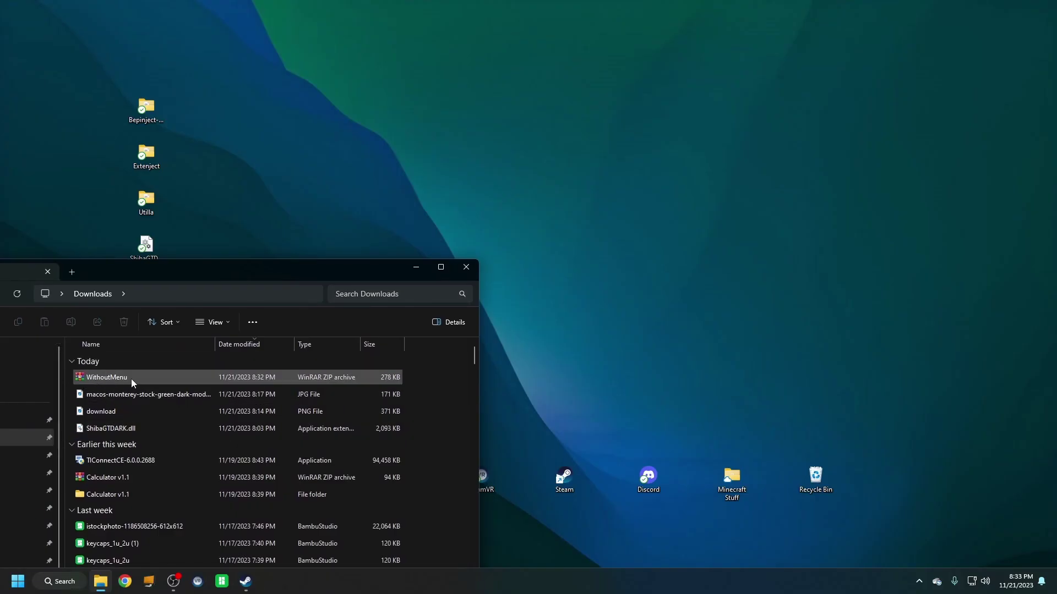
drag(131, 382, 606, 176)
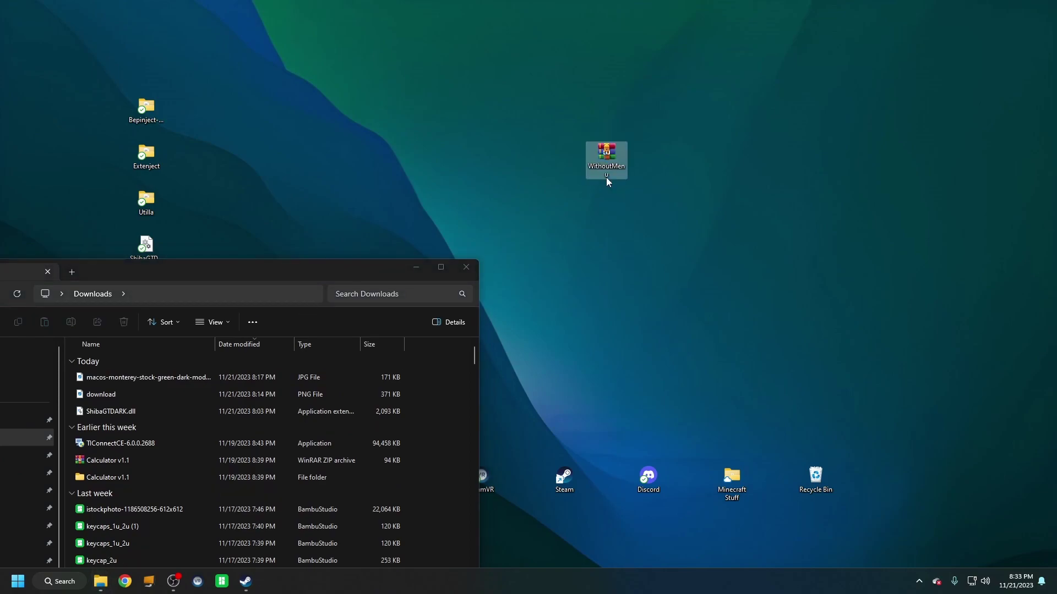
click(468, 265)
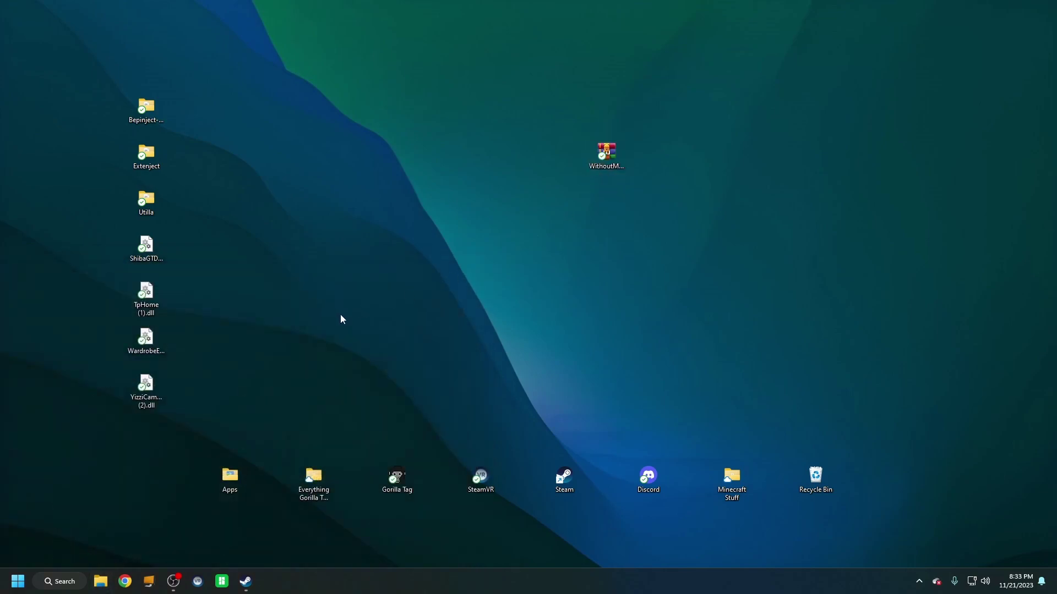
right_click(533, 251)
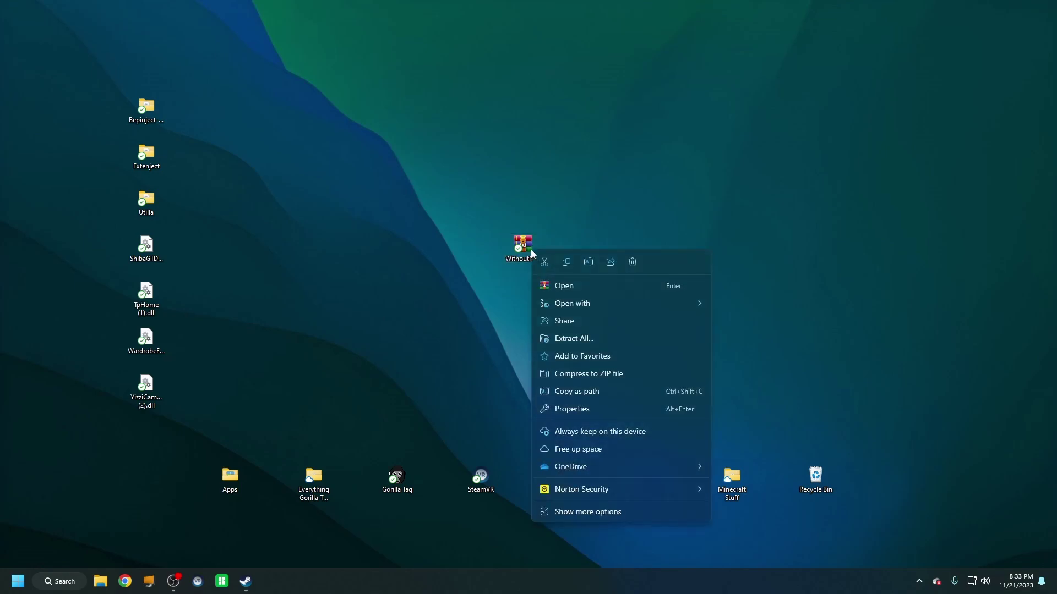
click(564, 341)
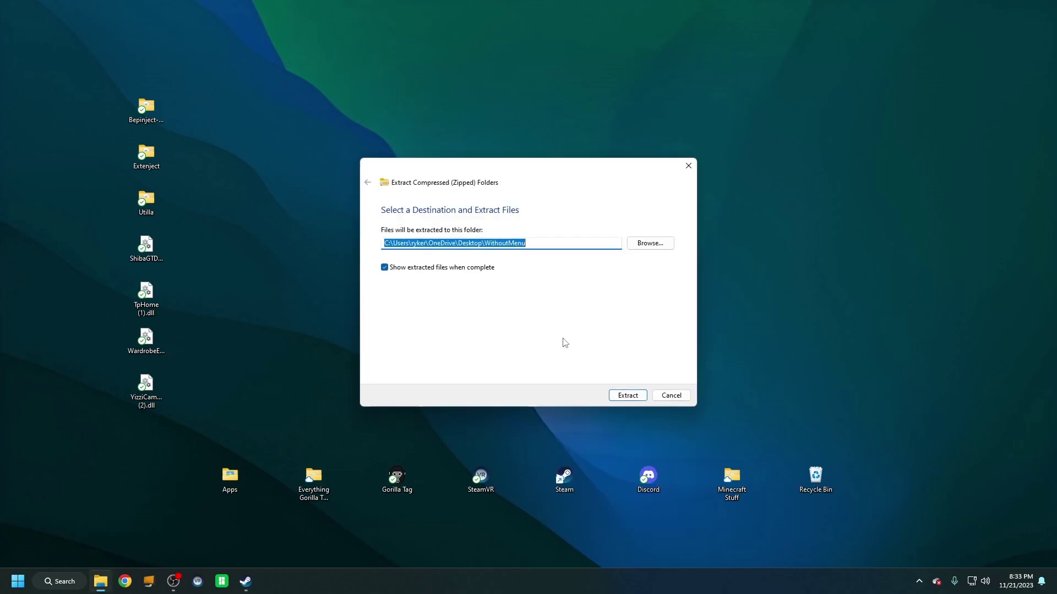
click(626, 394)
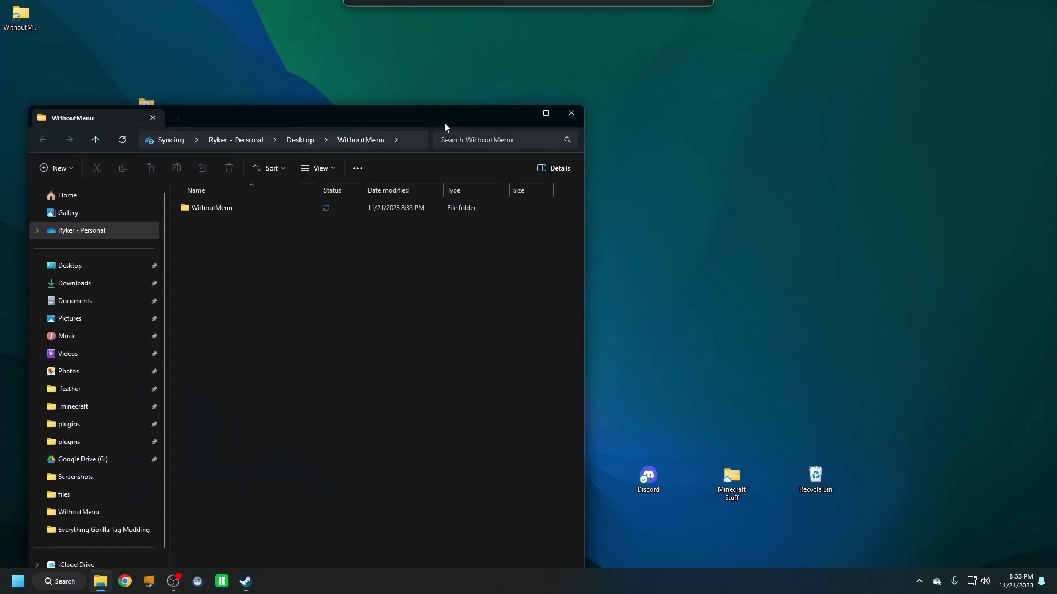
click(573, 123)
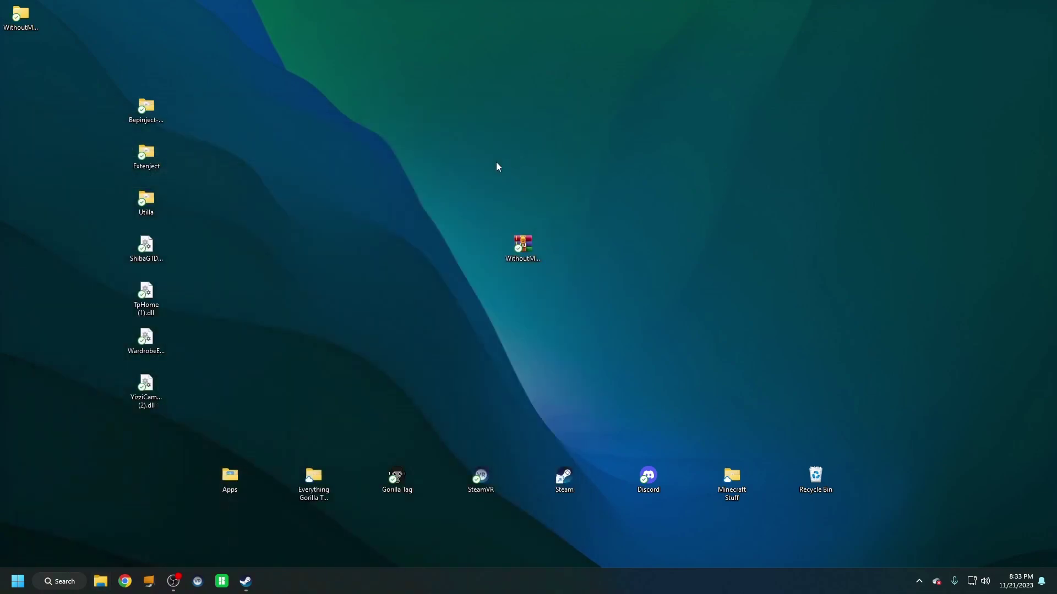
mouse_move(21, 21)
mouse_down()
mouse_move(90, 38)
mouse_move(521, 303)
mouse_up()
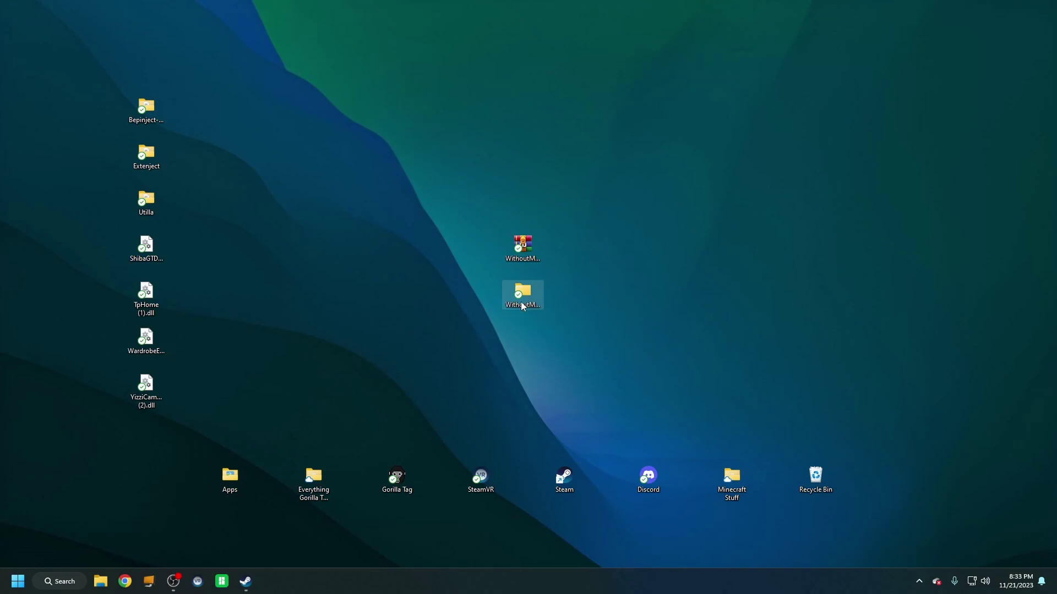
Step: Move all five mod items from the inner WithoutMenu folder onto the desktop
double_click(521, 302)
double_click(215, 140)
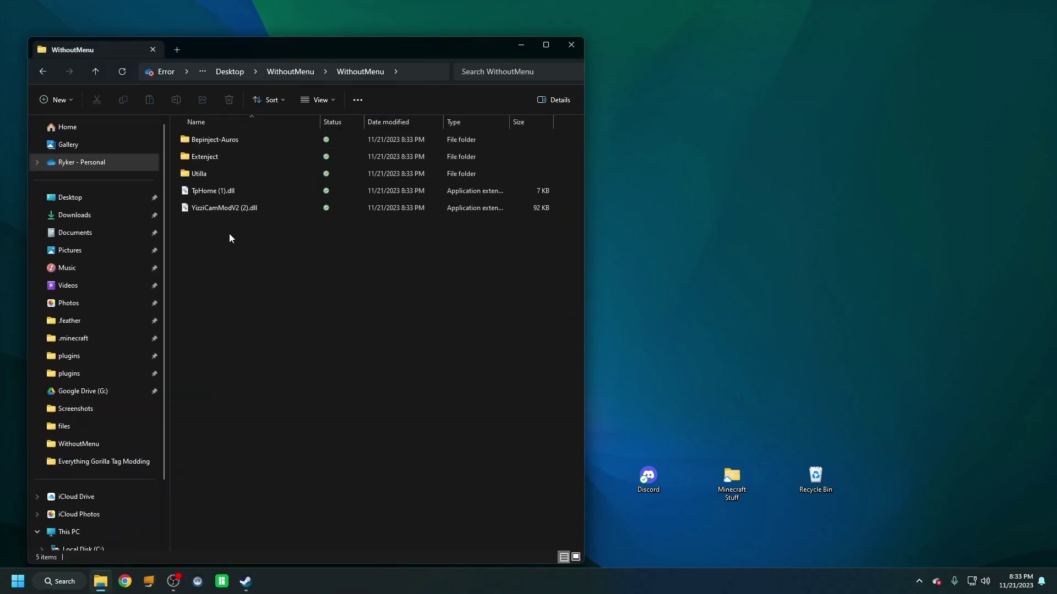
drag(230, 236, 271, 213)
drag(280, 255, 272, 139)
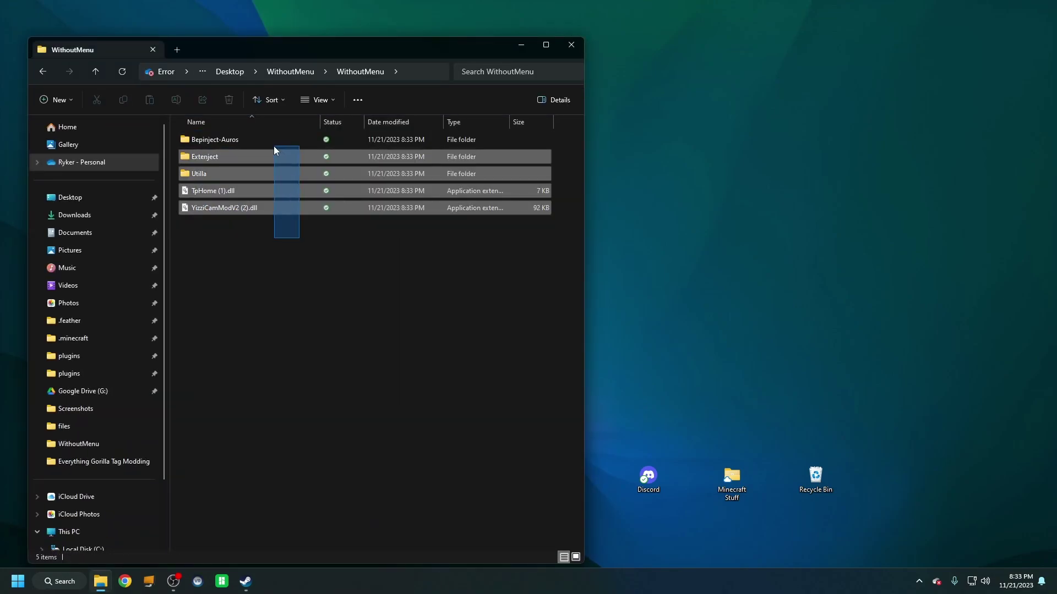
drag(209, 144, 826, 132)
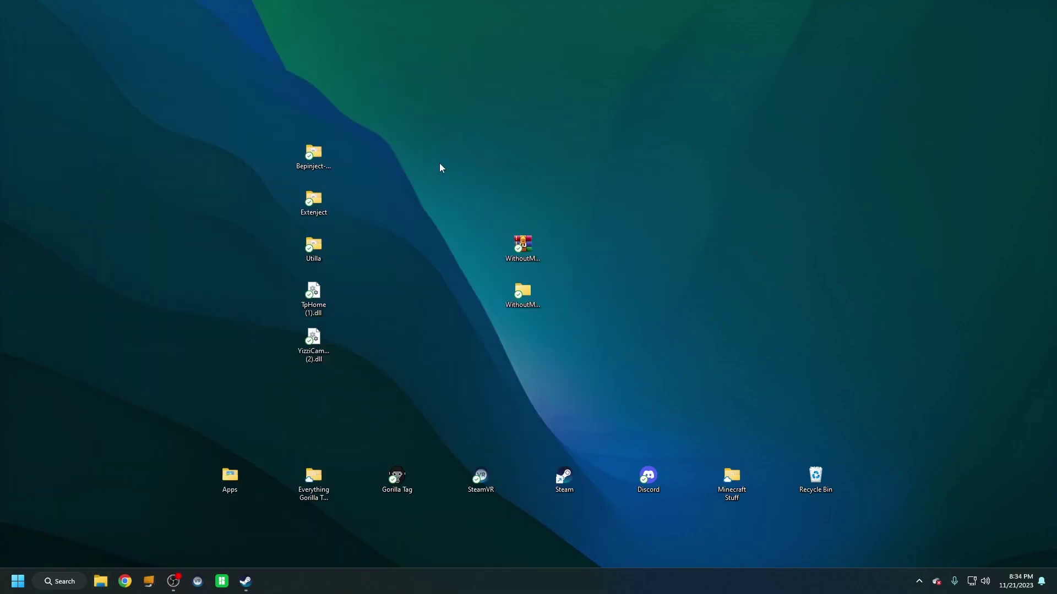
Step: From Steam's Library, browse Gorilla Tag's local files via Manage
click(245, 581)
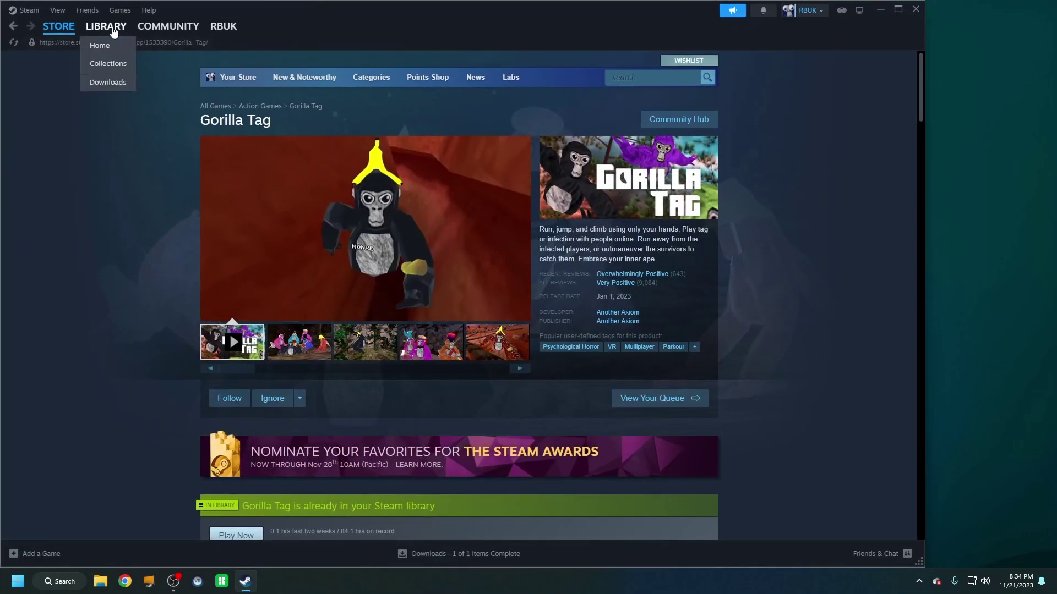
click(114, 32)
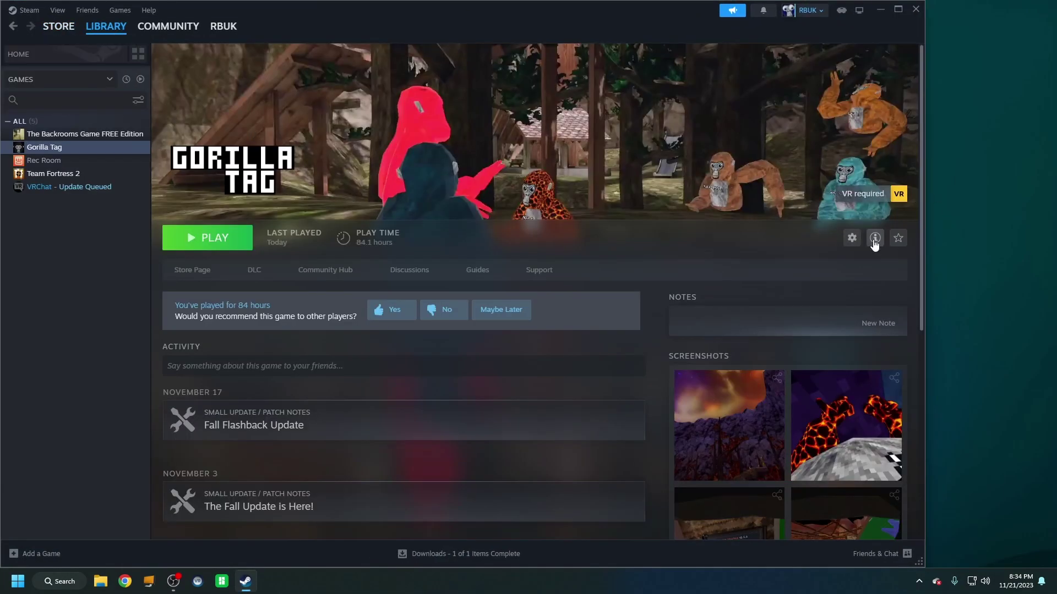
click(852, 239)
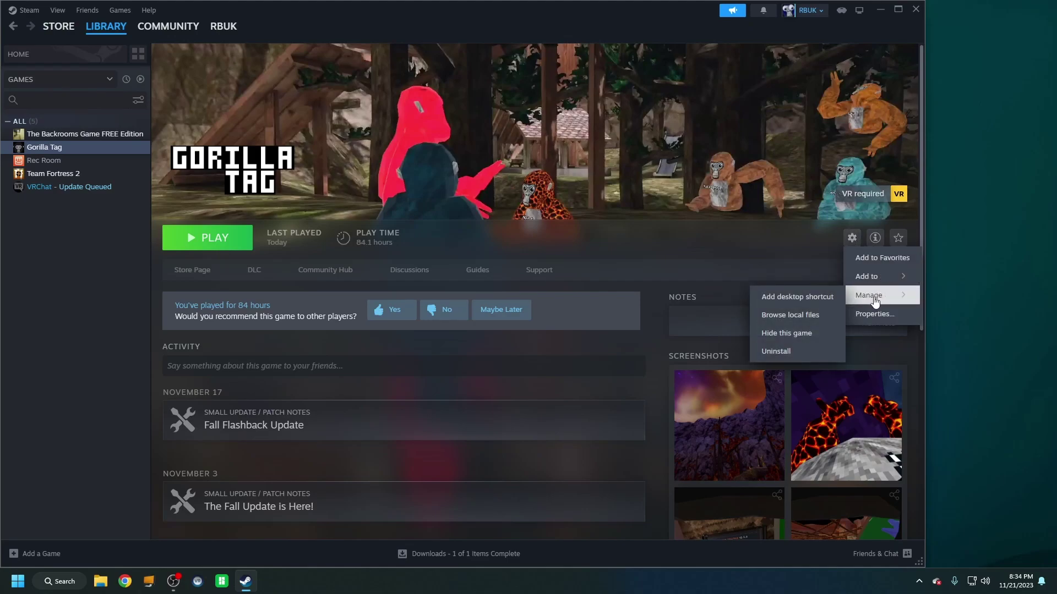
mouse_move(877, 295)
click(820, 316)
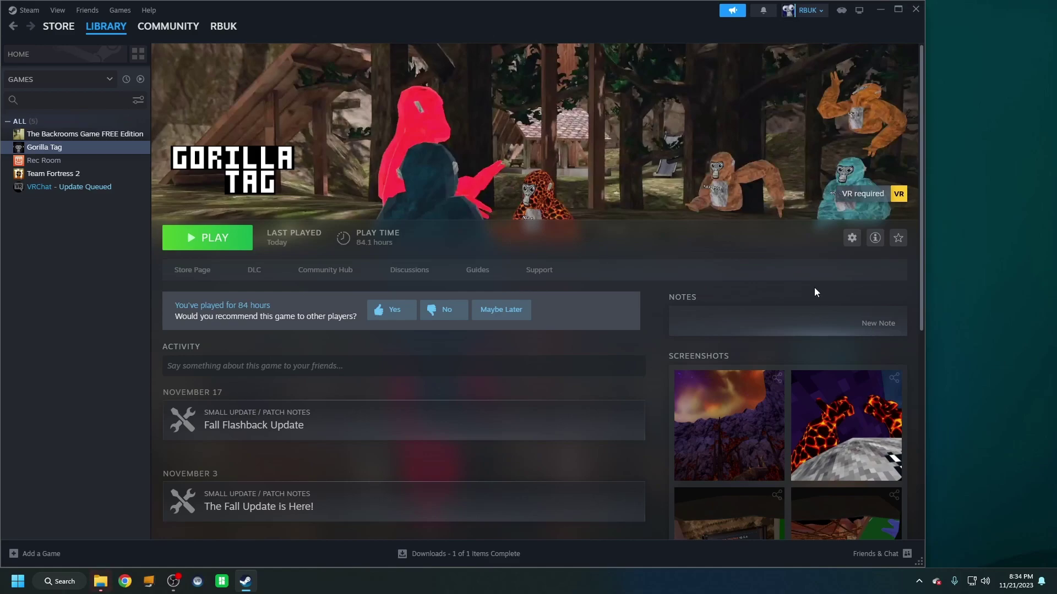
Step: Minimize Steam and navigate into Gorilla Tag's BepInEx plugins folder
click(880, 9)
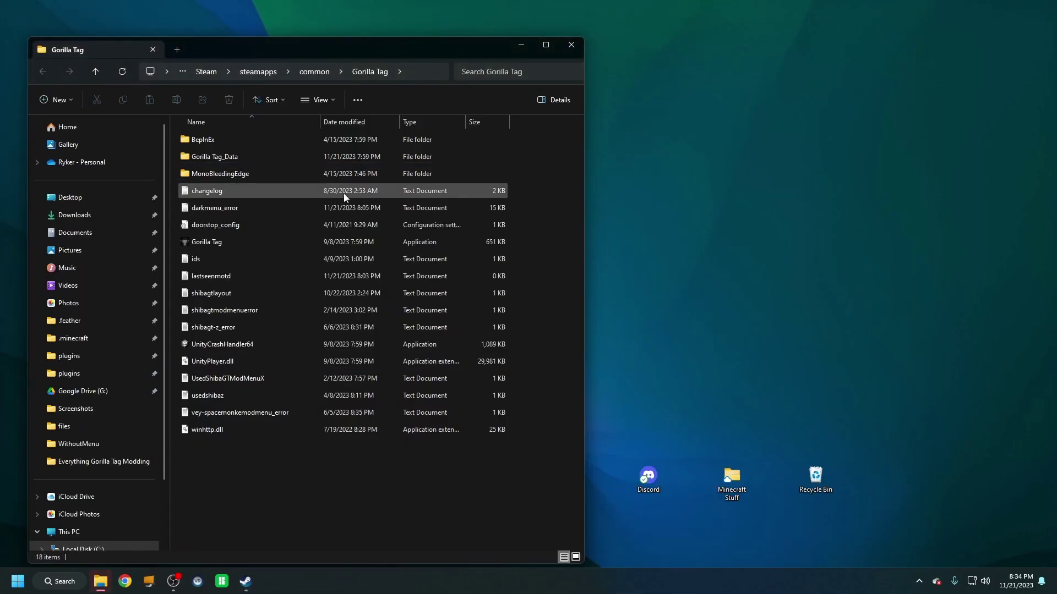
drag(248, 55, 122, 45)
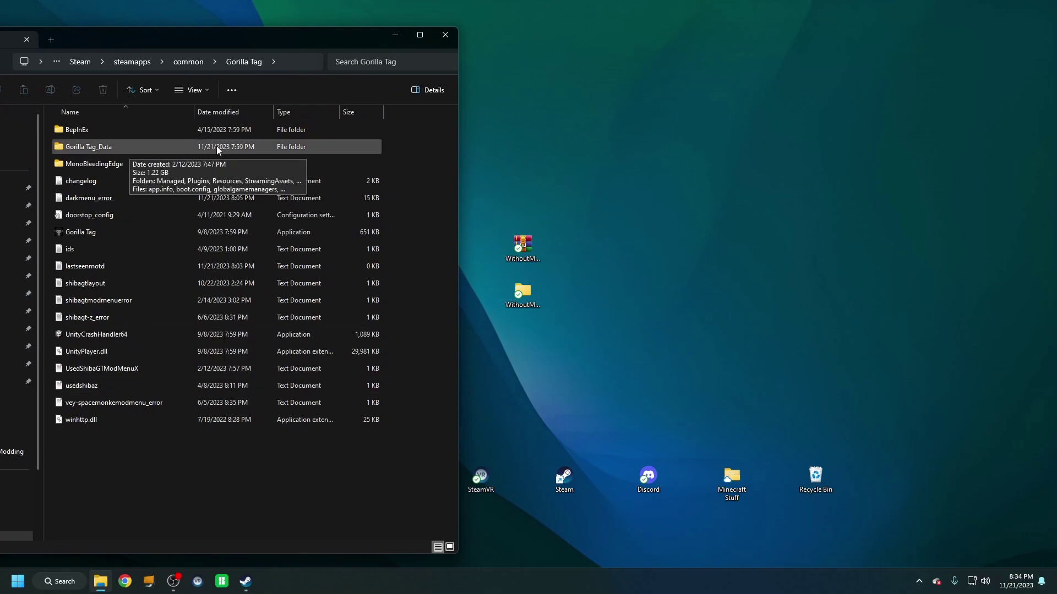
double_click(105, 128)
mouse_move(106, 161)
mouse_down()
mouse_move(101, 192)
mouse_move(129, 169)
mouse_move(102, 198)
mouse_up()
double_click(102, 197)
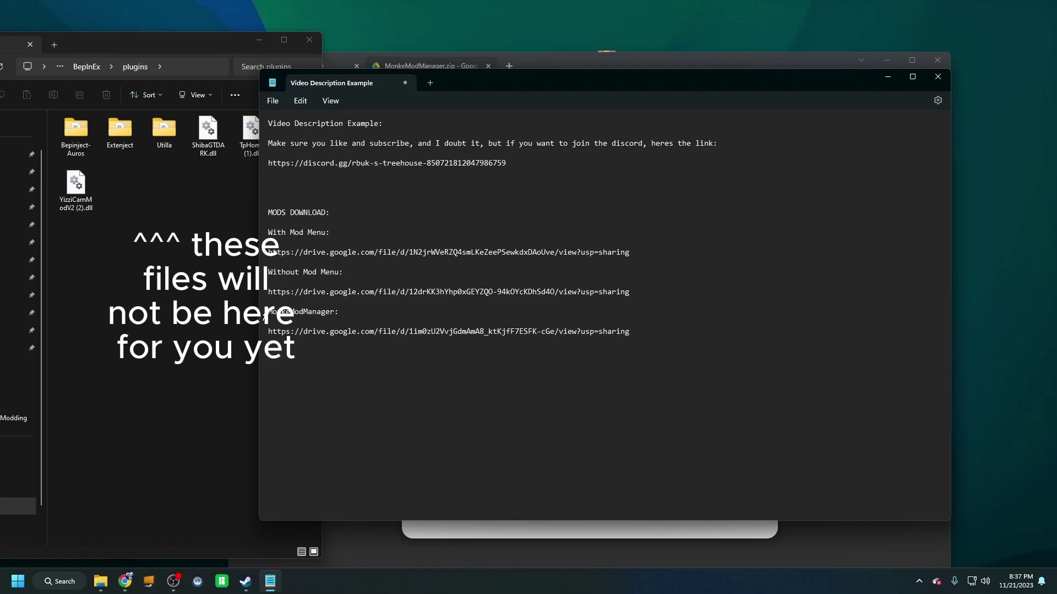
Step: Follow the MonkeModManager Drive link, download its zip and close the browser
drag(270, 312, 648, 347)
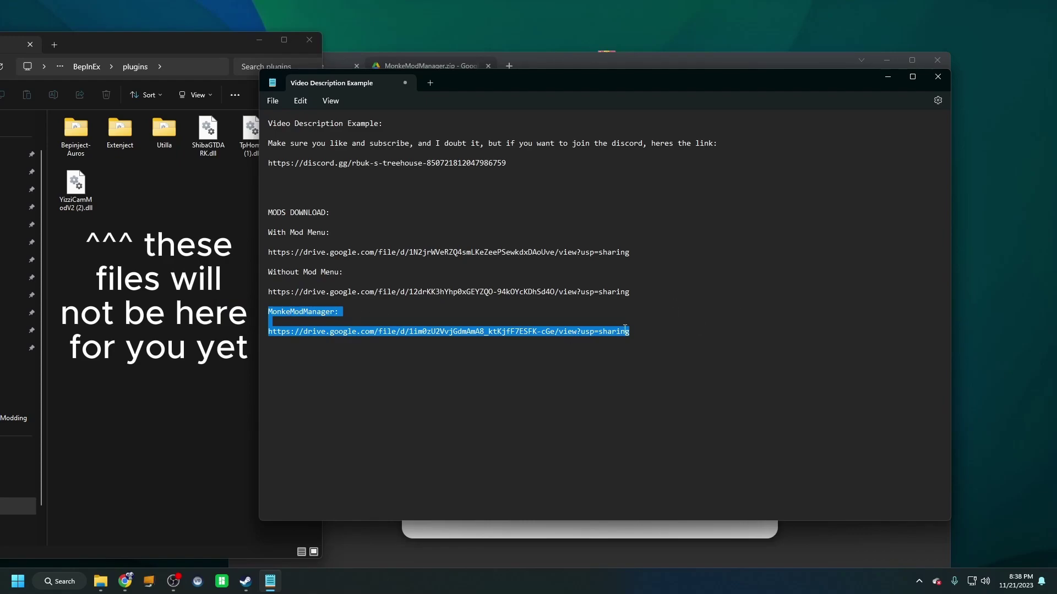
click(670, 69)
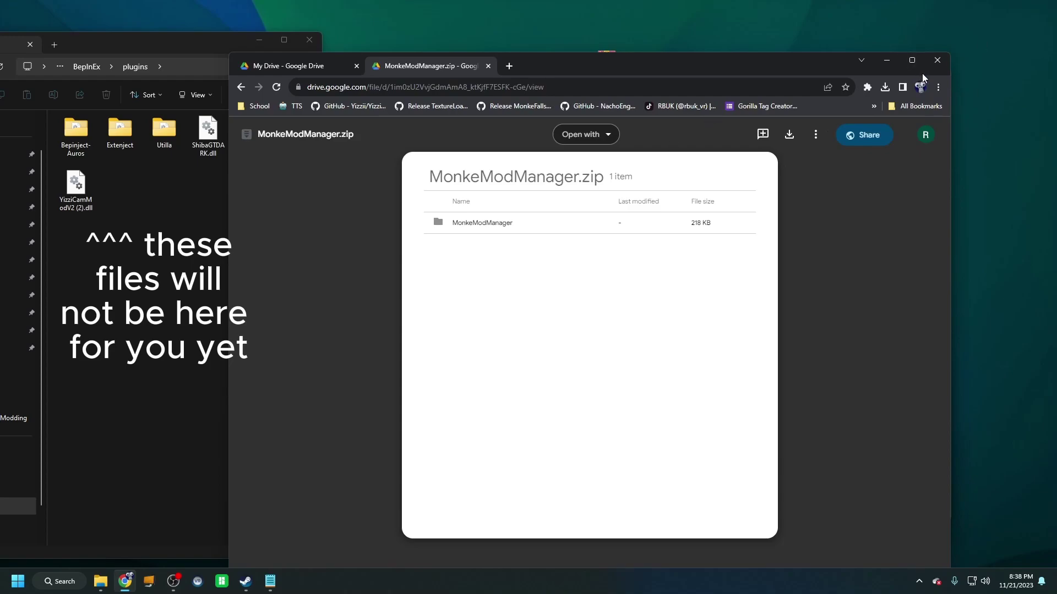
click(937, 60)
Step: Extract the Monke Mod Manager archive and place the extracted folder among the desktop items
drag(613, 60, 631, 169)
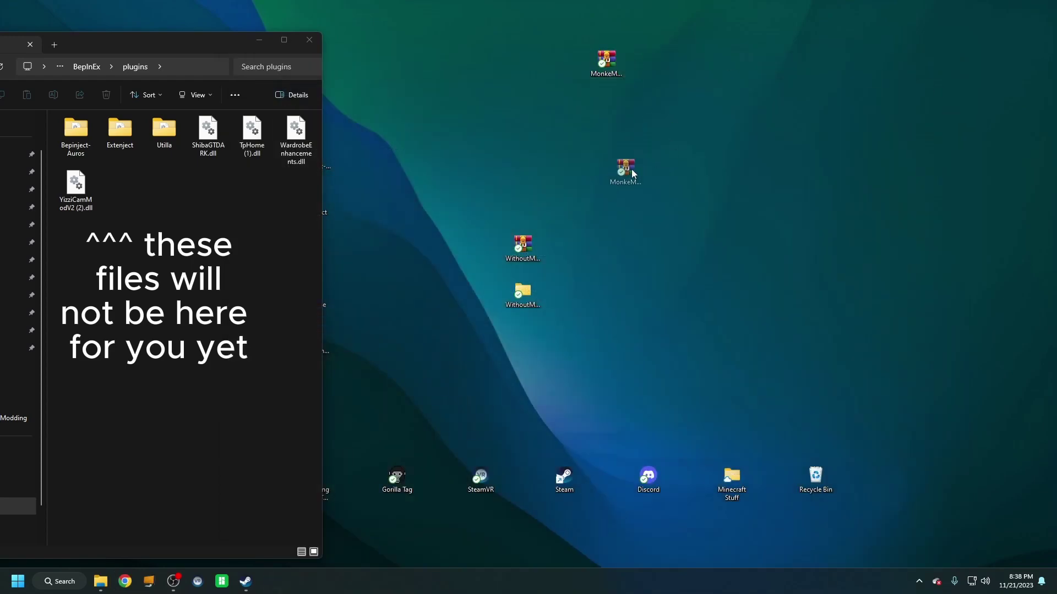
drag(734, 204, 735, 161)
right_click(737, 167)
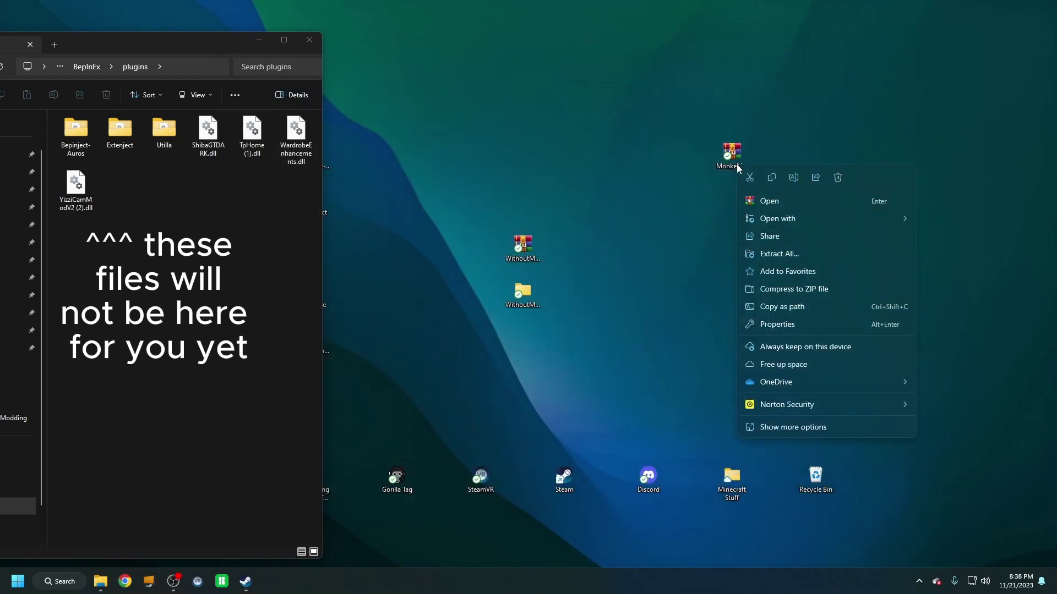
click(776, 253)
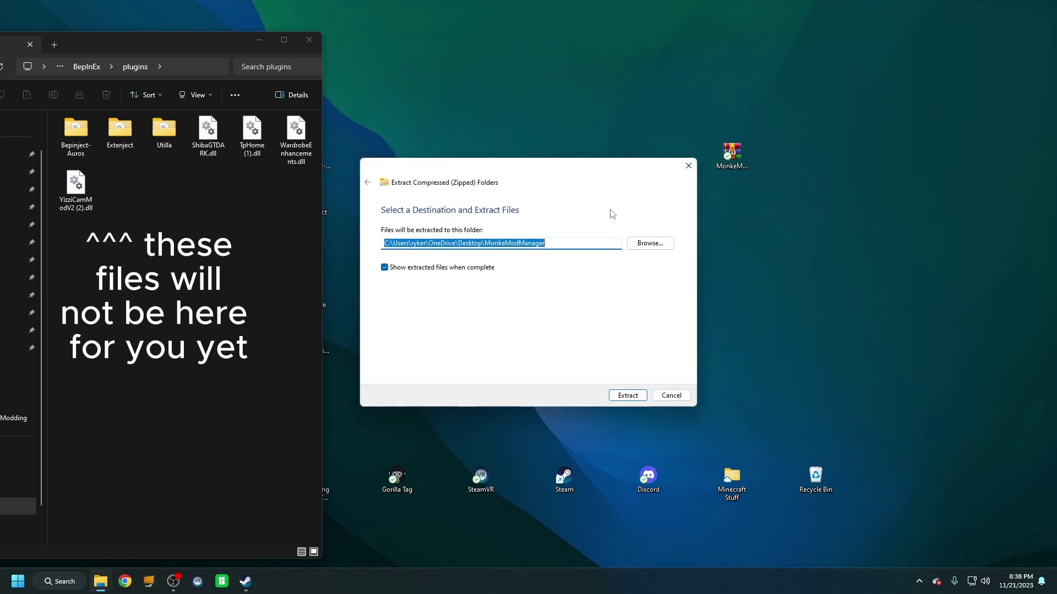
click(633, 398)
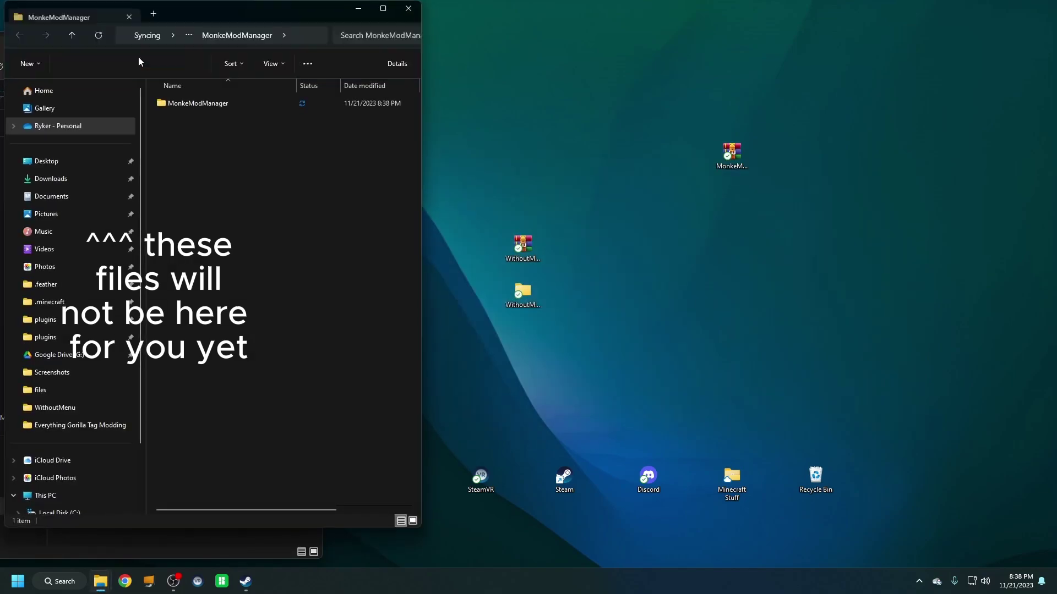
click(409, 8)
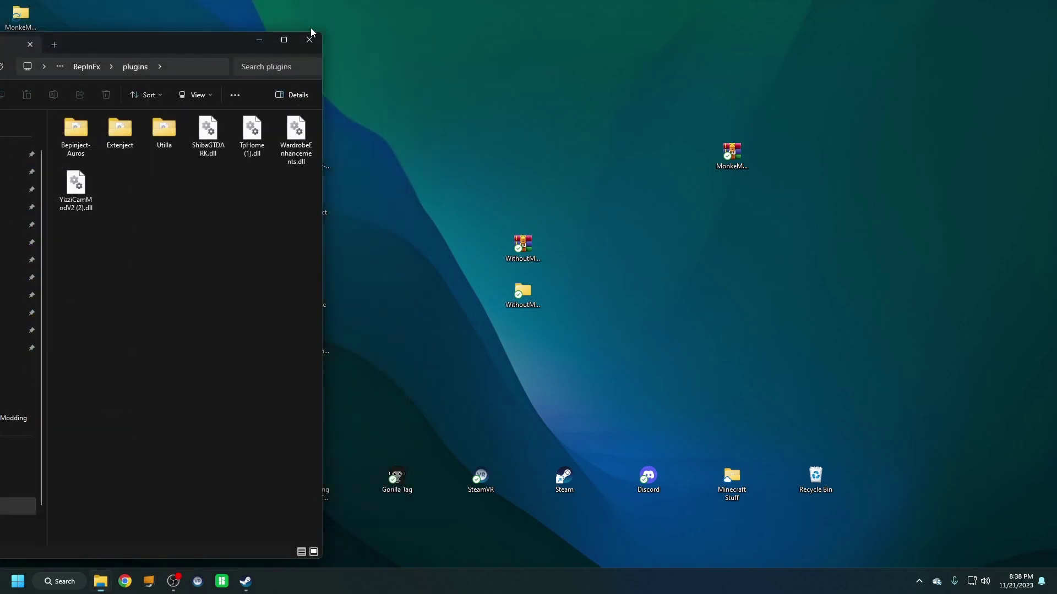
click(22, 17)
mouse_move(24, 21)
mouse_down()
mouse_move(647, 200)
mouse_move(652, 291)
mouse_up()
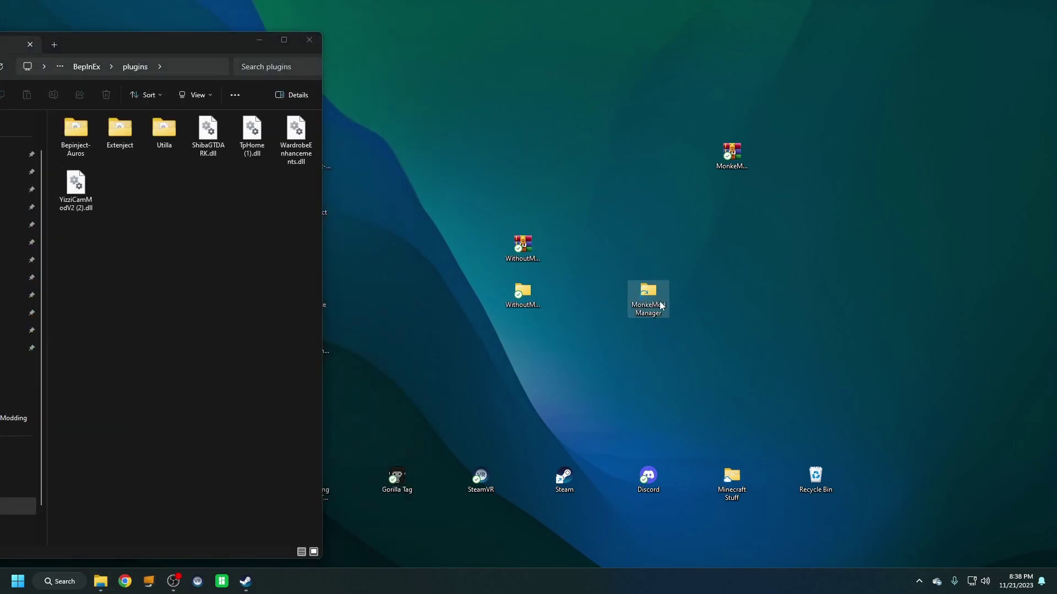
Step: Move MonkeModManager (2) from the inner folder out onto the desktop
double_click(650, 295)
click(227, 120)
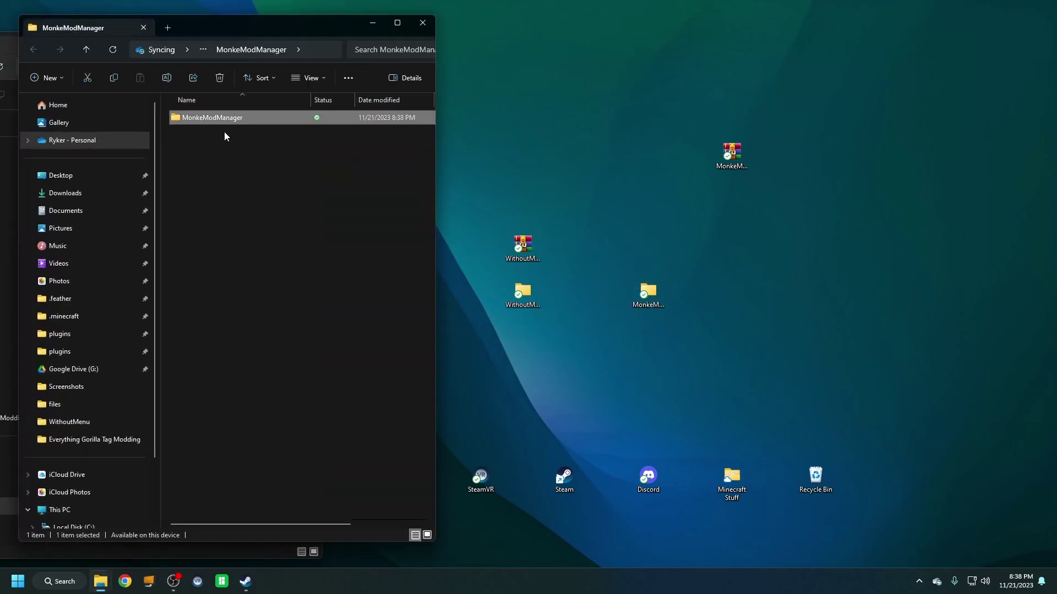
double_click(252, 113)
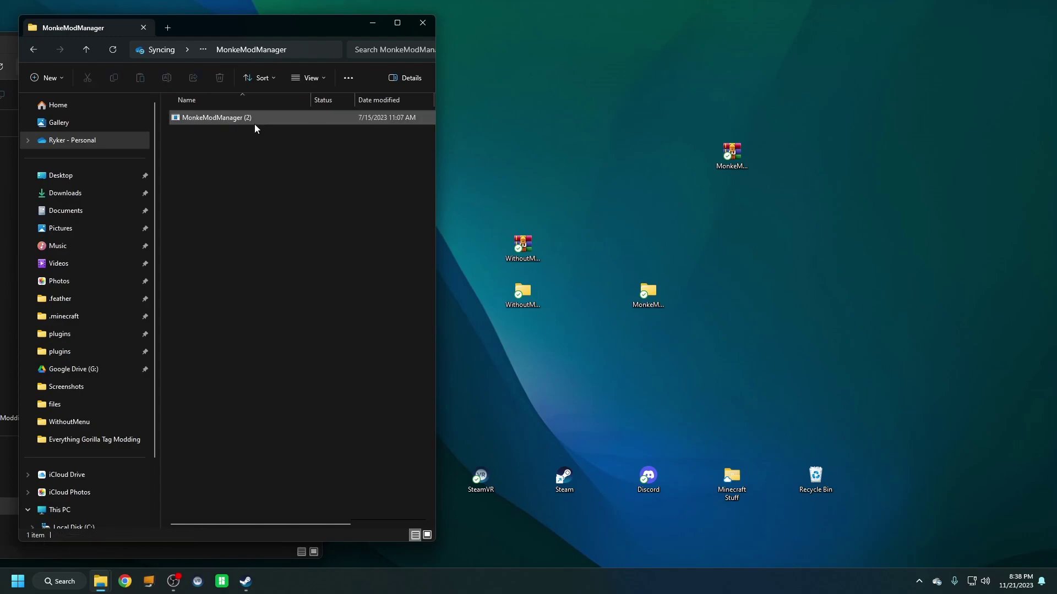
drag(223, 124, 648, 166)
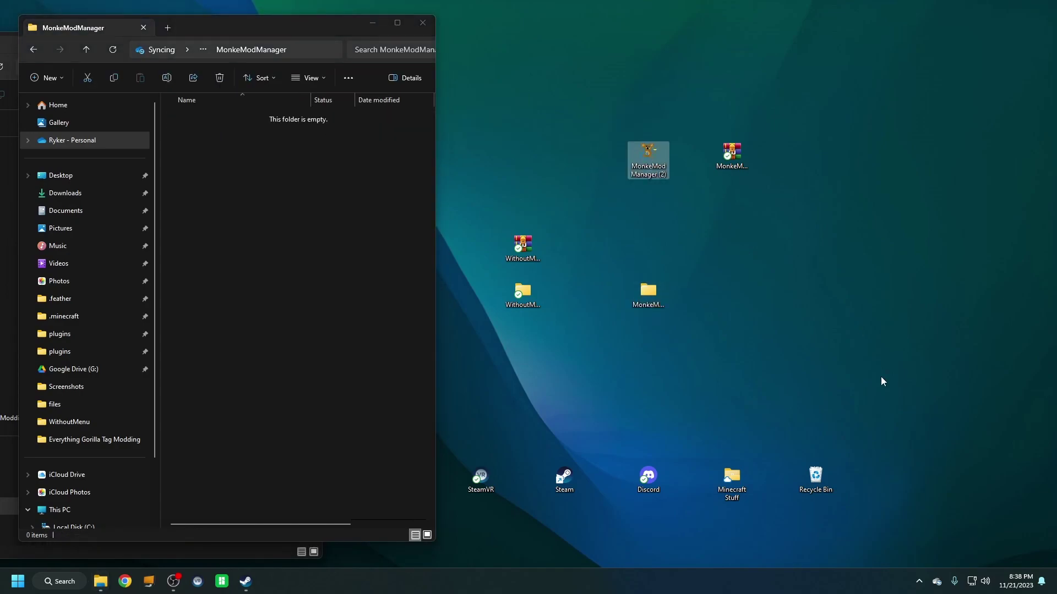
Step: Delete the extracted MonkeMod Manager folder and its zip archive from the desktop
click(425, 27)
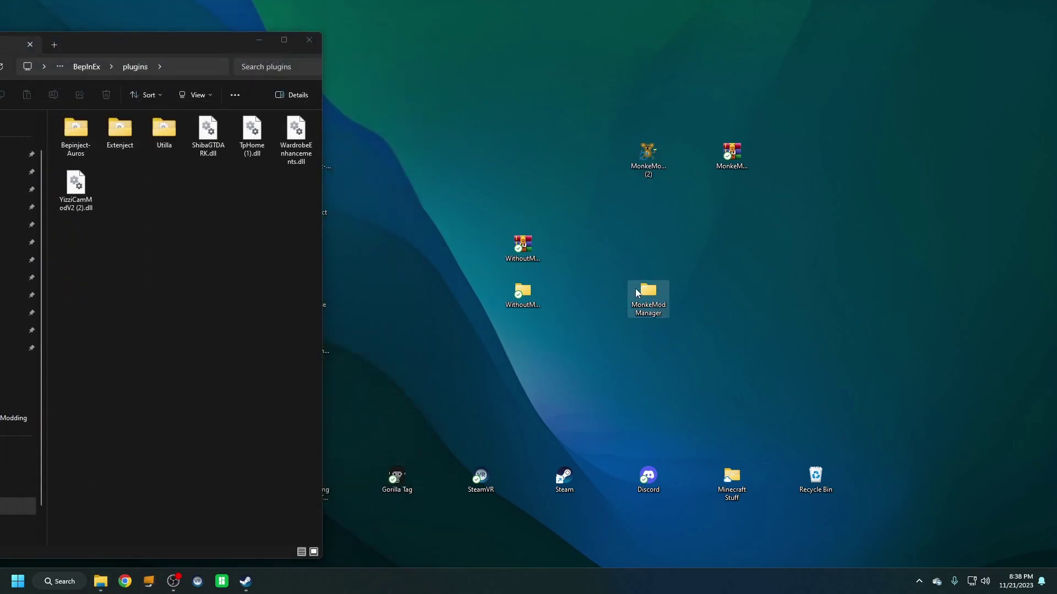
key(Delete)
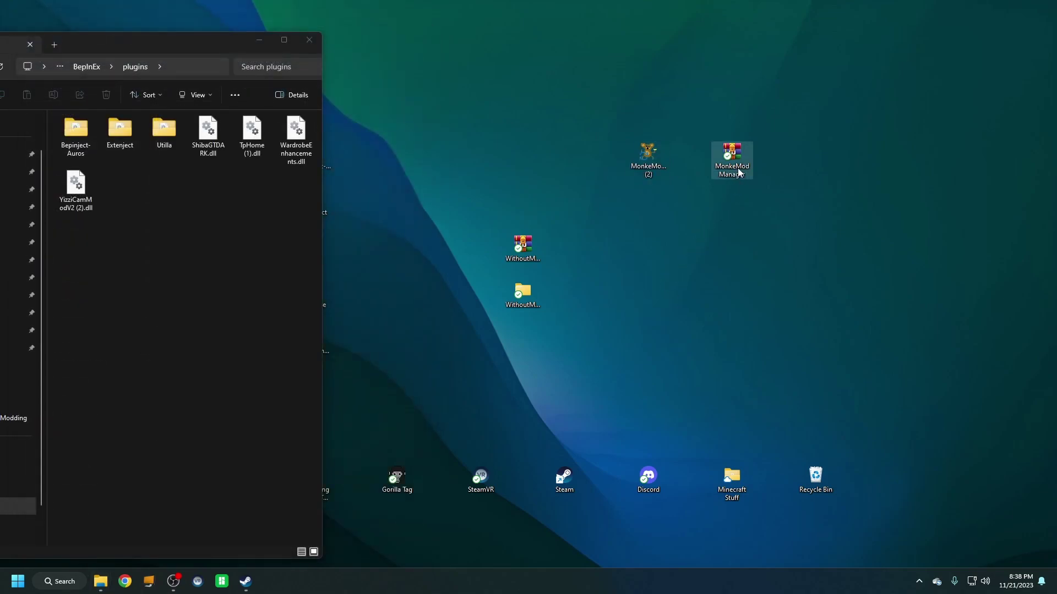
key(Delete)
click(603, 303)
drag(638, 154, 679, 256)
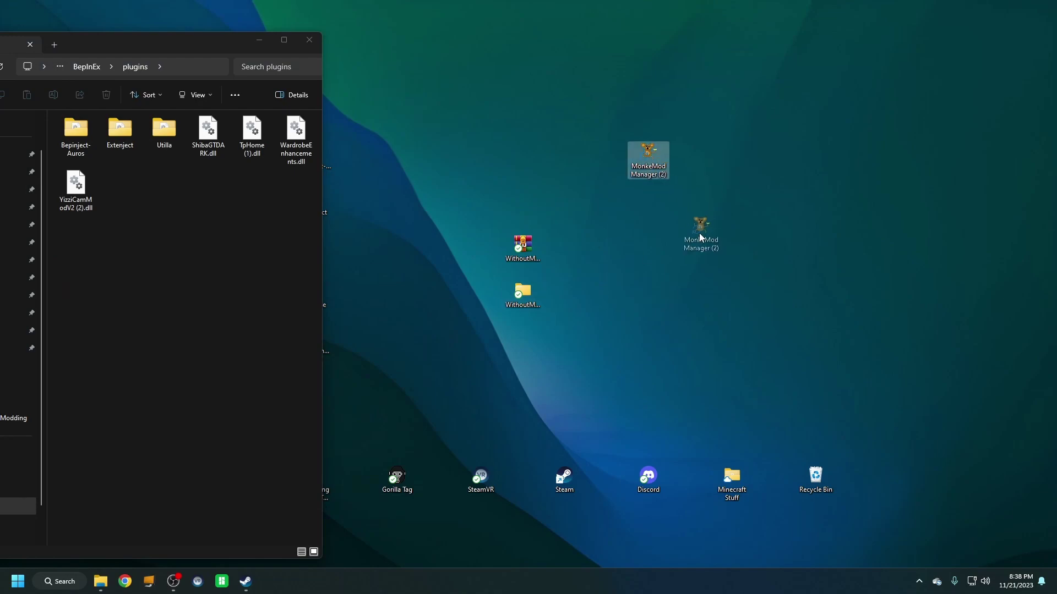
Step: Delete the WithoutMenu folder and archive, moving the plugins window out of the way
click(526, 258)
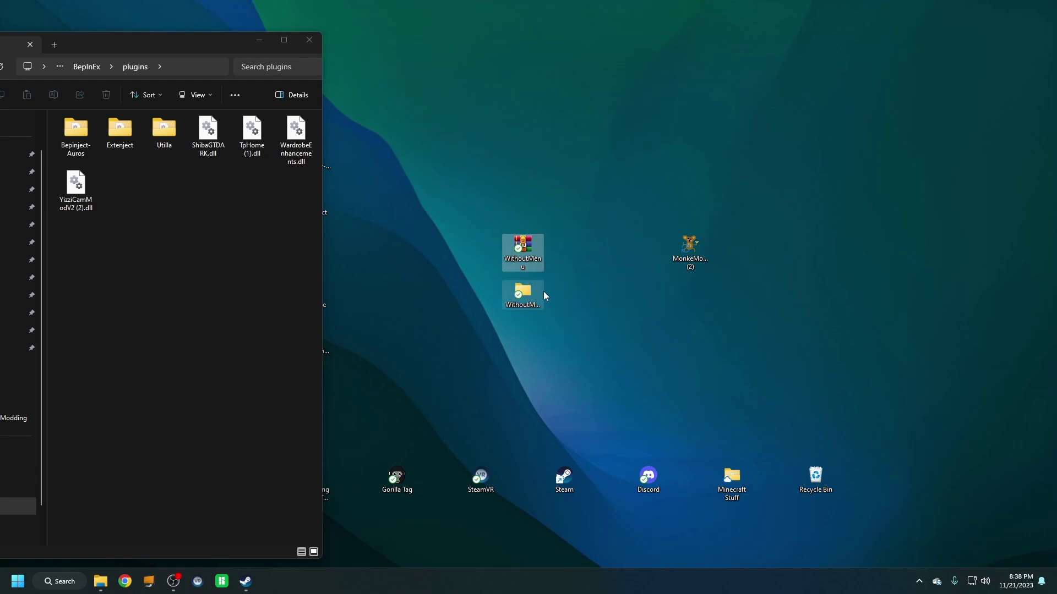
drag(522, 296, 525, 321)
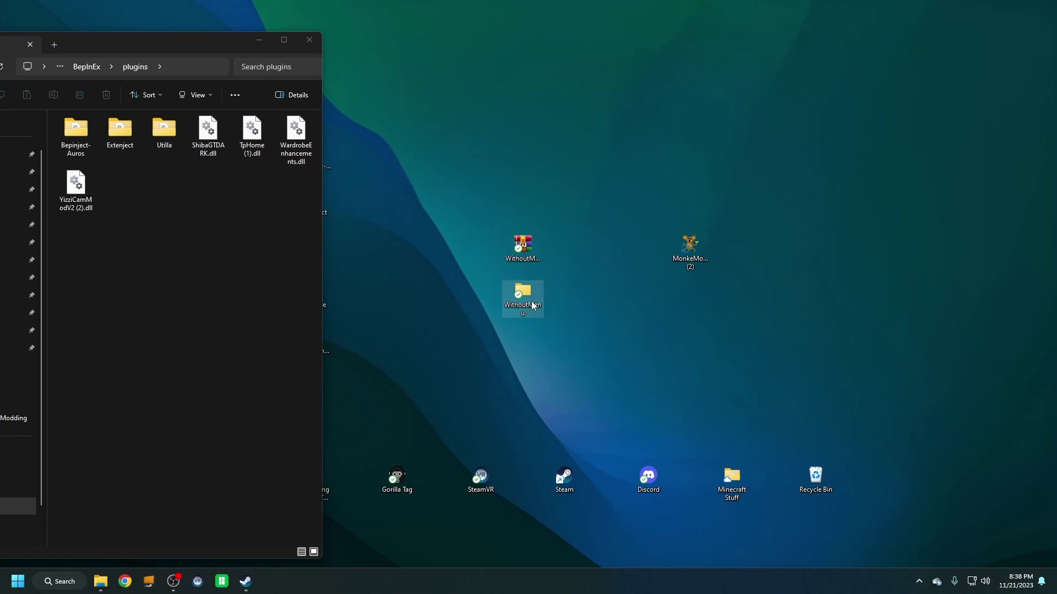
key(Delete)
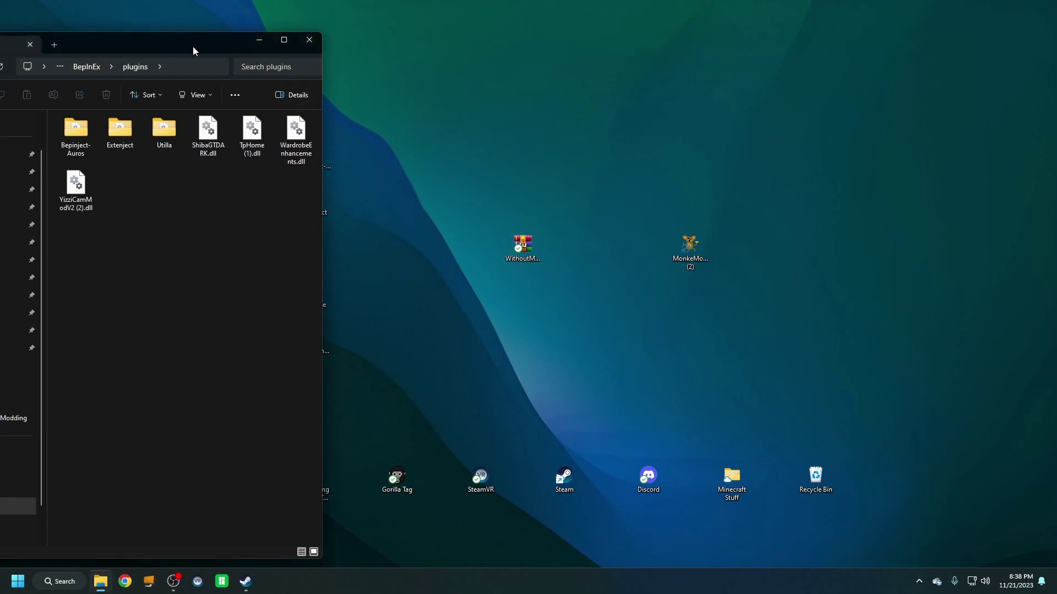
drag(223, 56, 509, 290)
key(Escape)
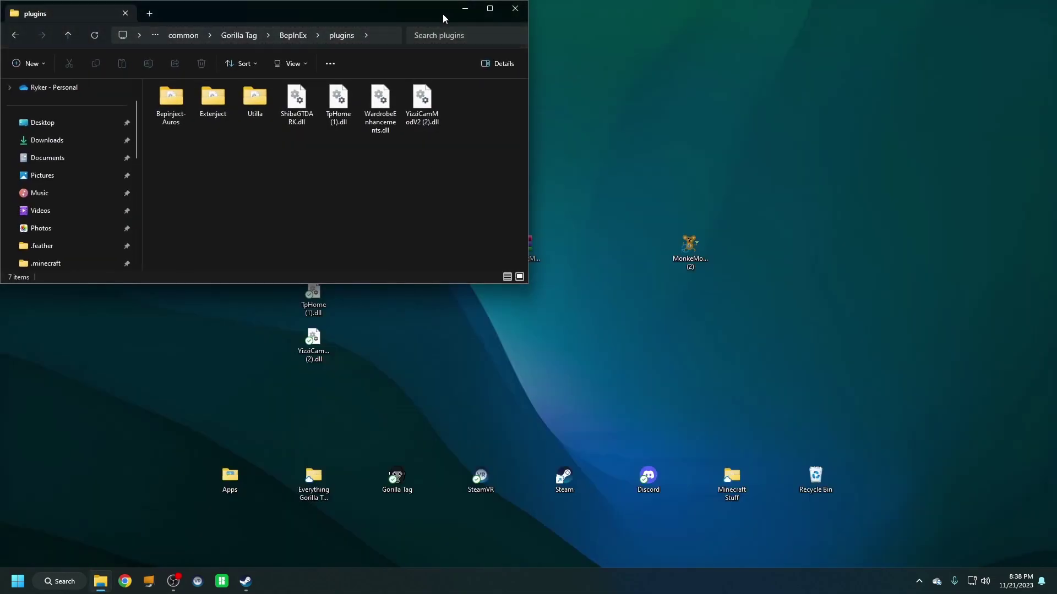
drag(443, 14, 166, 194)
key(Delete)
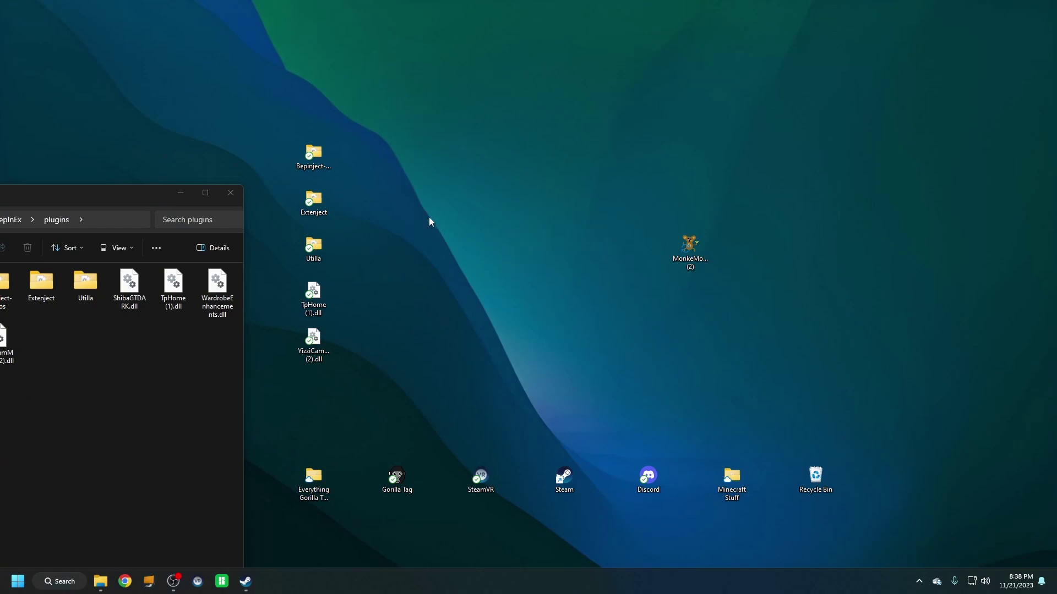
Step: Select all five mod files on the desktop
drag(298, 112, 324, 103)
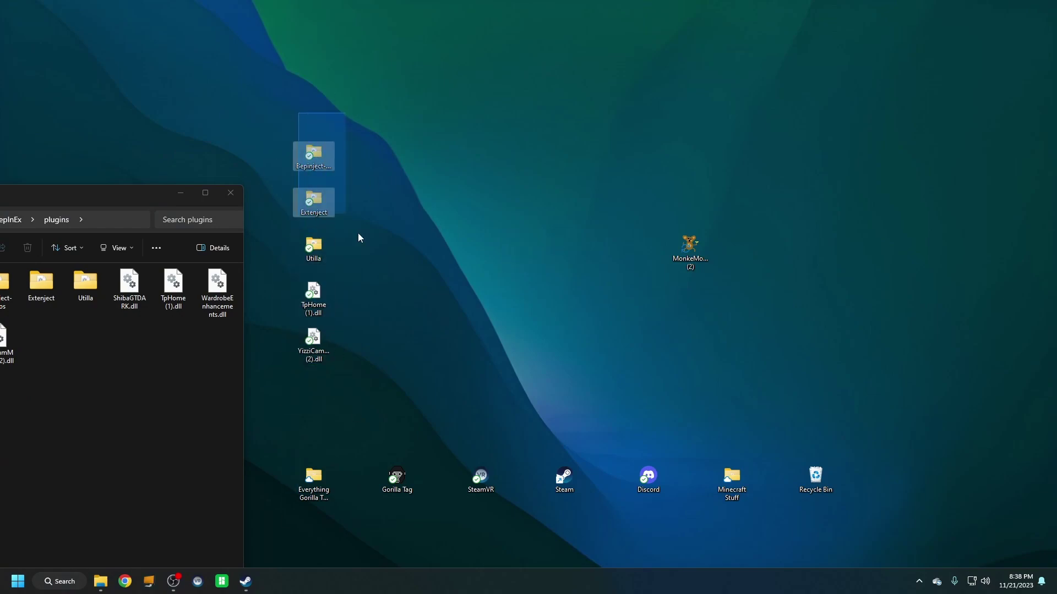
drag(324, 102, 366, 345)
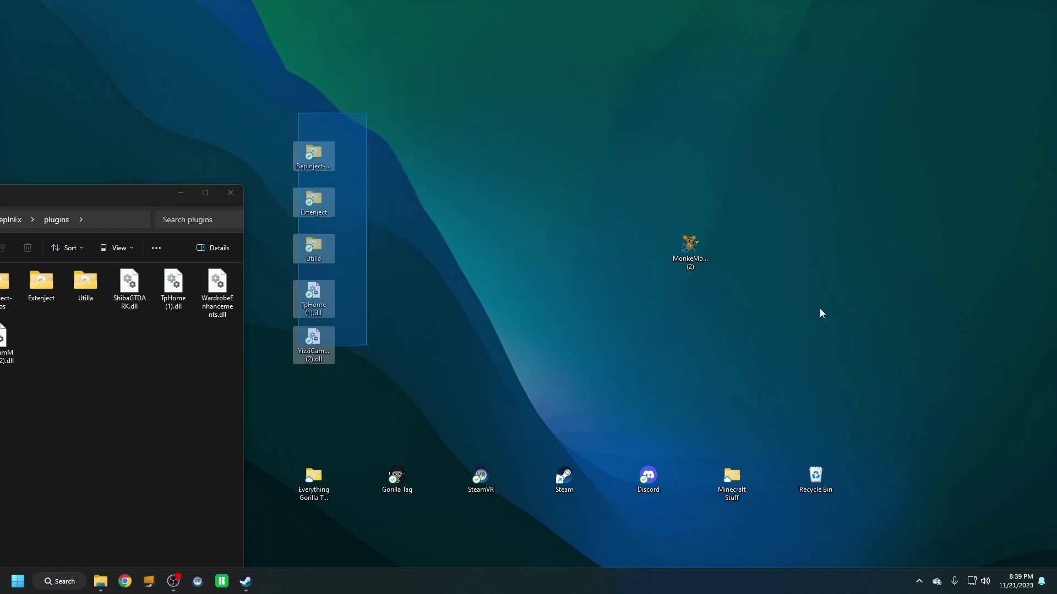
Step: Launch Monke Mod Manager from the desktop, review its mod list, then close it
double_click(699, 256)
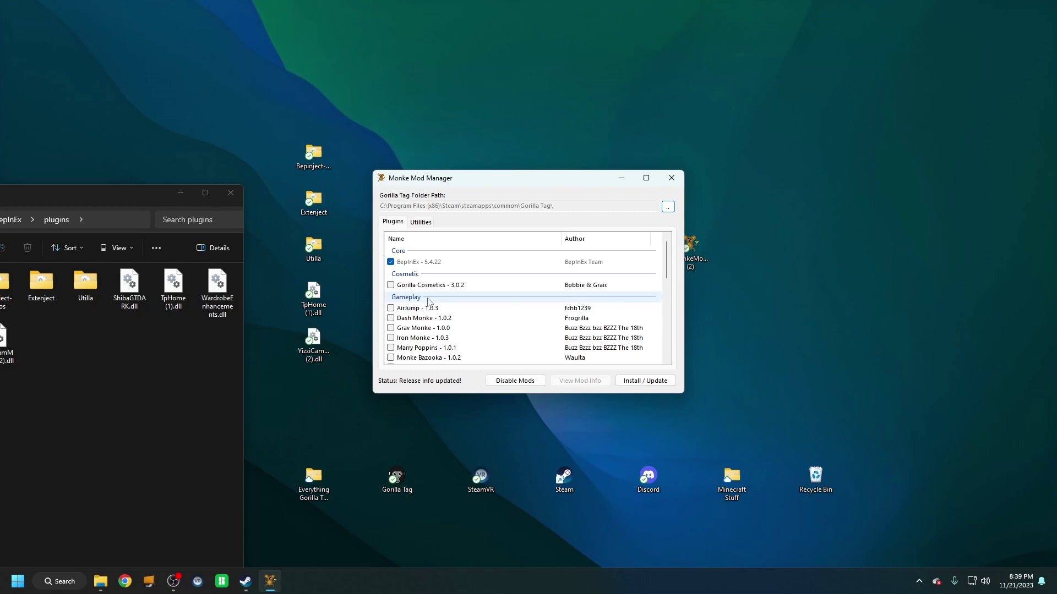
scroll(470, 265, down, 5)
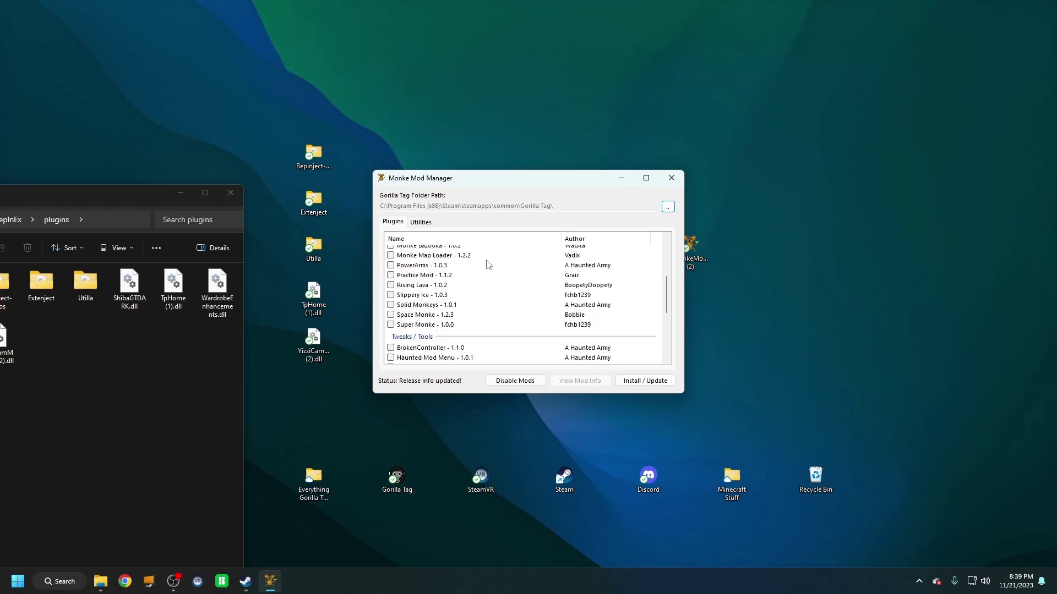
scroll(486, 265, down, 5)
scroll(494, 280, up, 10)
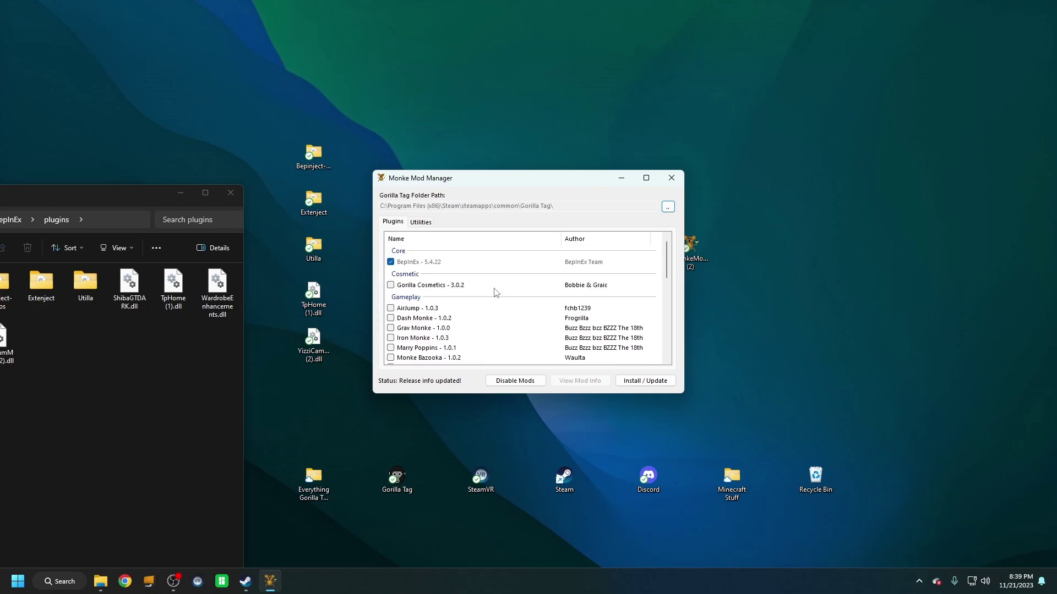
scroll(493, 292, down, 10)
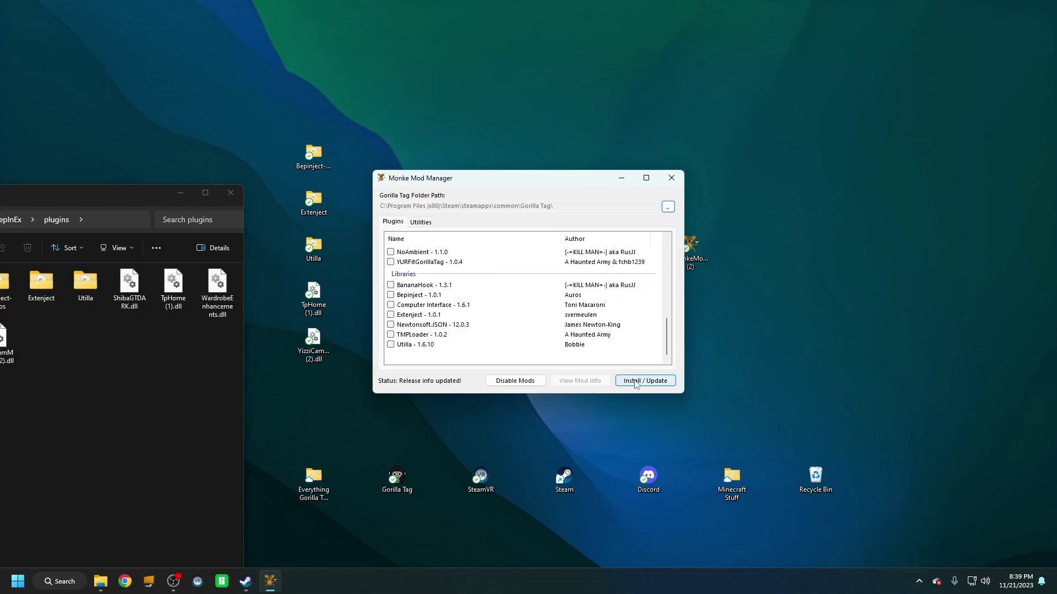
scroll(454, 314, up, 10)
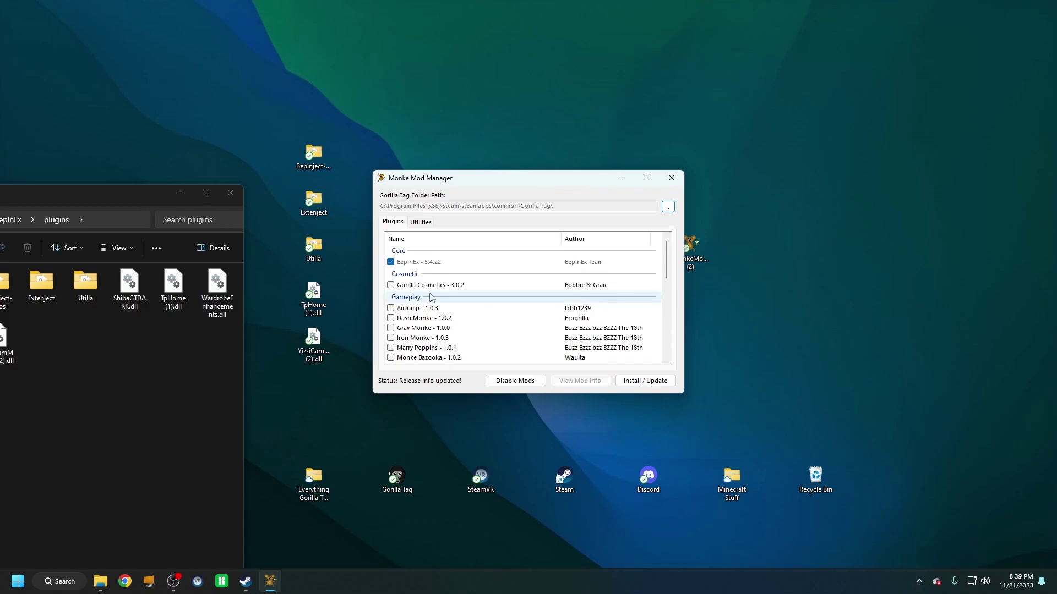
scroll(426, 295, down, 5)
scroll(426, 295, down, 3)
scroll(426, 296, up, 10)
scroll(427, 295, down, 5)
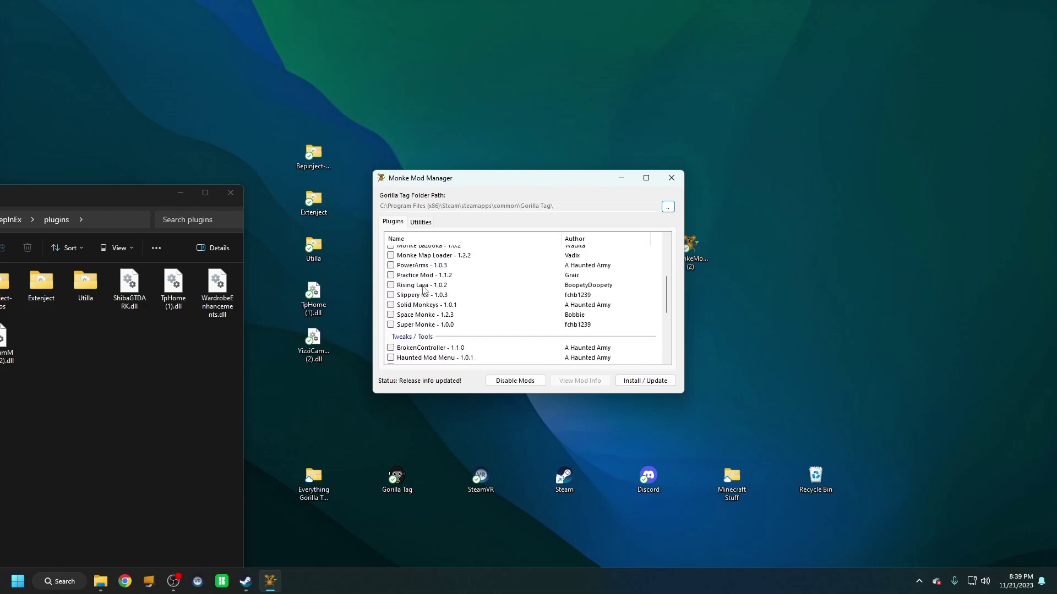
scroll(426, 294, down, 4)
scroll(423, 289, up, 10)
scroll(421, 298, up, 3)
scroll(418, 305, down, 6)
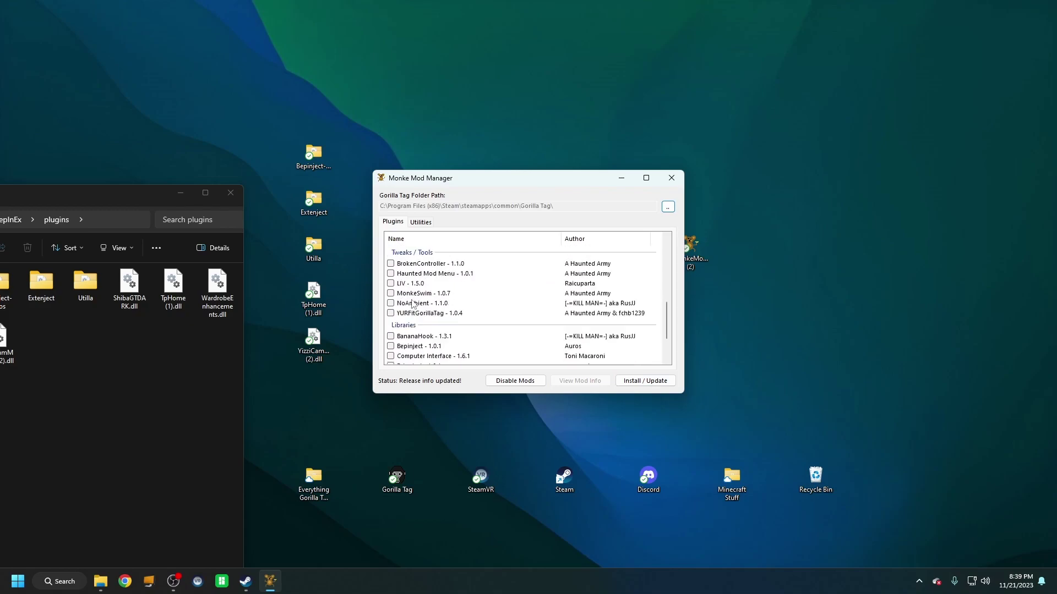
scroll(414, 314, up, 4)
scroll(415, 314, up, 2)
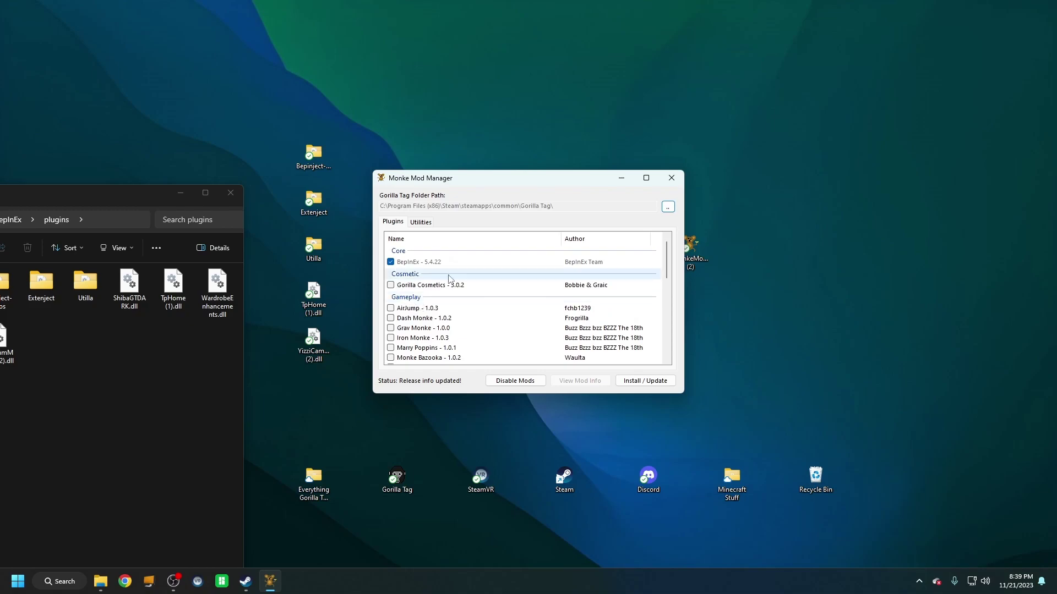
scroll(413, 312, down, 5)
scroll(407, 322, down, 4)
scroll(398, 329, up, 10)
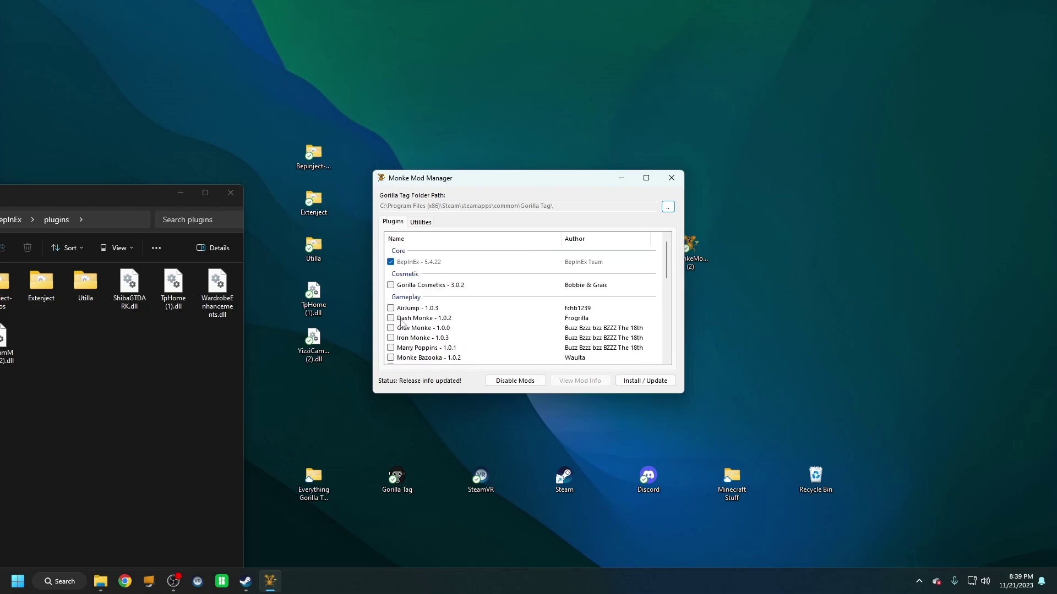
scroll(388, 289, down, 3)
scroll(389, 301, down, 2)
scroll(391, 314, up, 2)
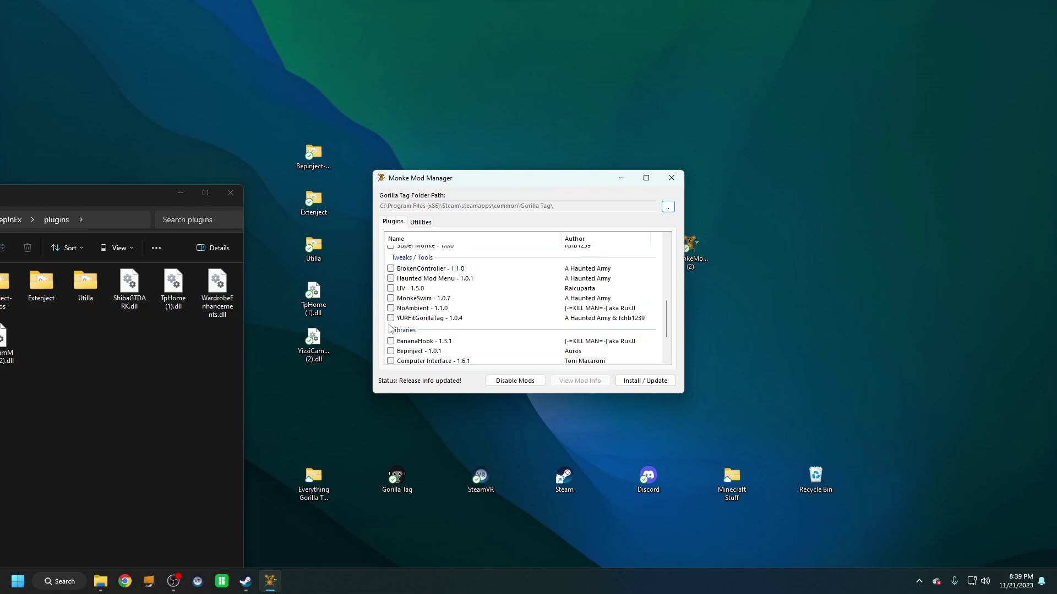
scroll(391, 327, up, 3)
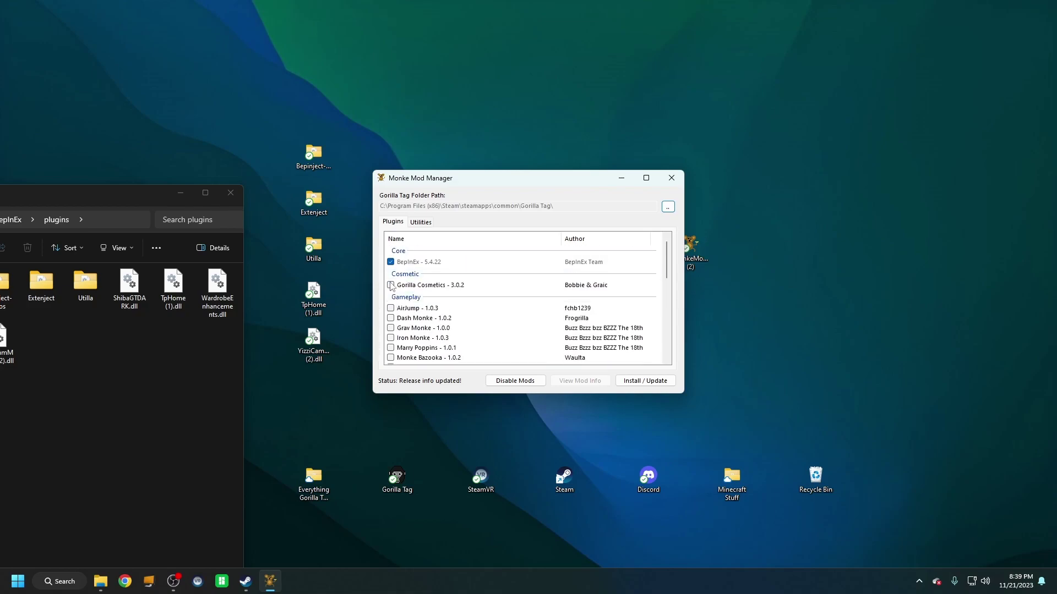
scroll(390, 296, down, 6)
scroll(390, 302, up, 2)
scroll(391, 307, up, 3)
scroll(392, 314, down, 3)
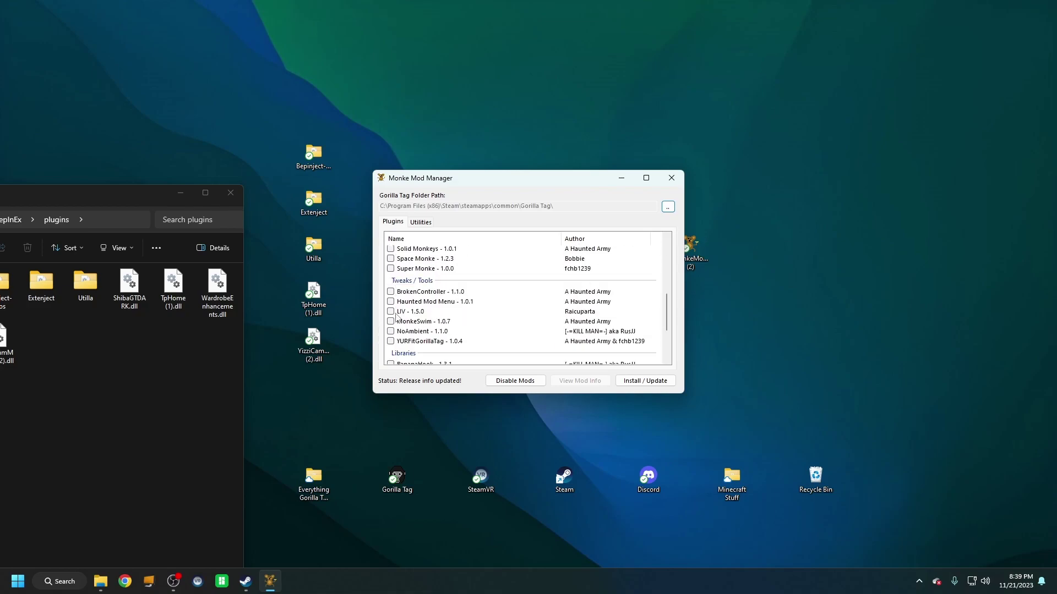
scroll(394, 322, down, 3)
scroll(395, 327, up, 5)
scroll(395, 330, down, 2)
scroll(397, 333, up, 2)
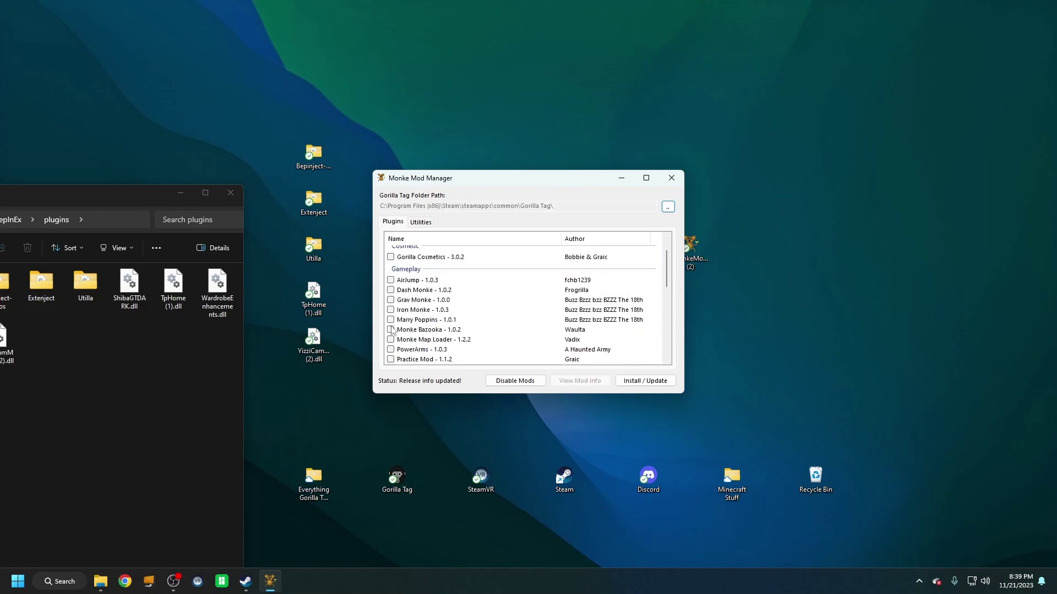
scroll(397, 336, up, 1)
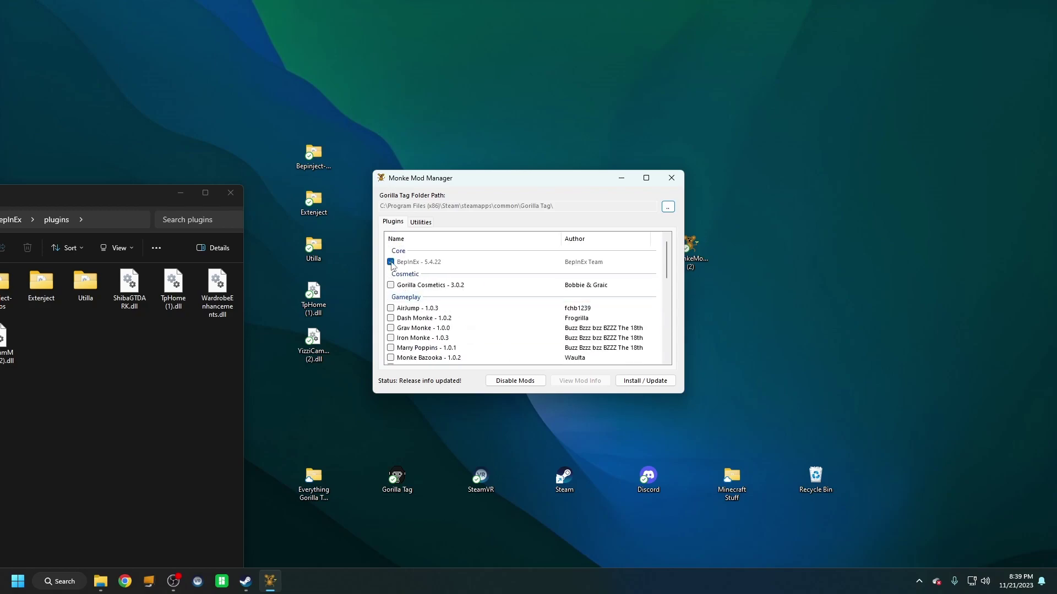
click(674, 180)
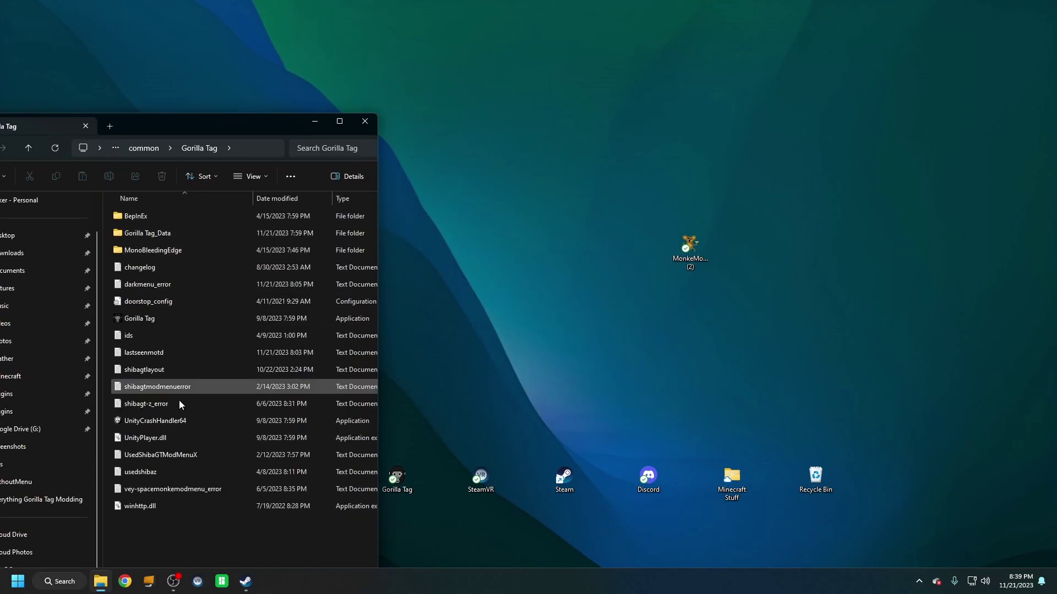
Step: Browse into BepInEx > plugins in Gorilla Tag's folder, then close the Explorer window
click(151, 218)
double_click(151, 217)
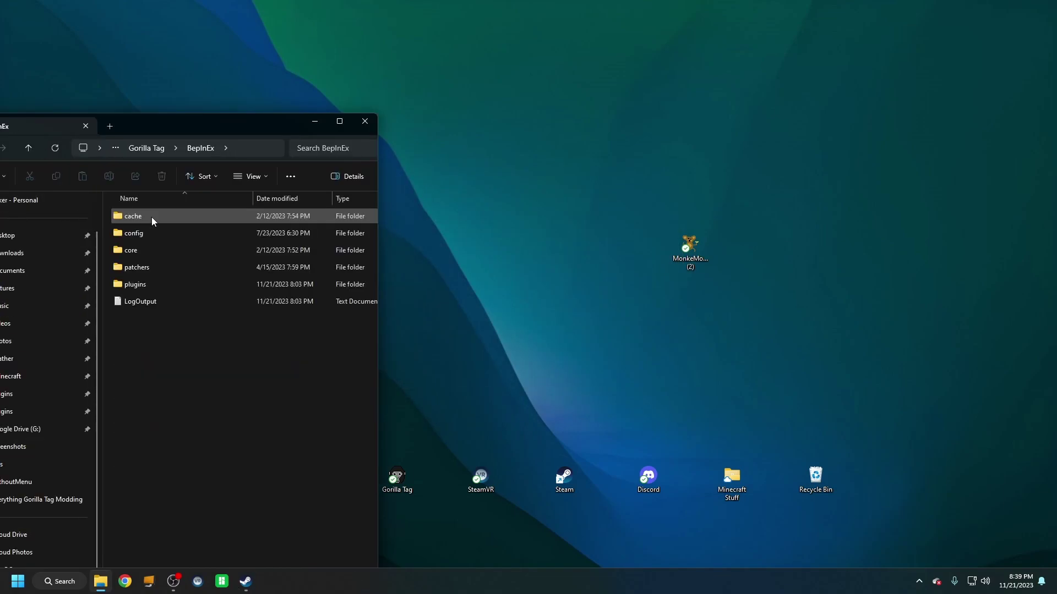
double_click(149, 281)
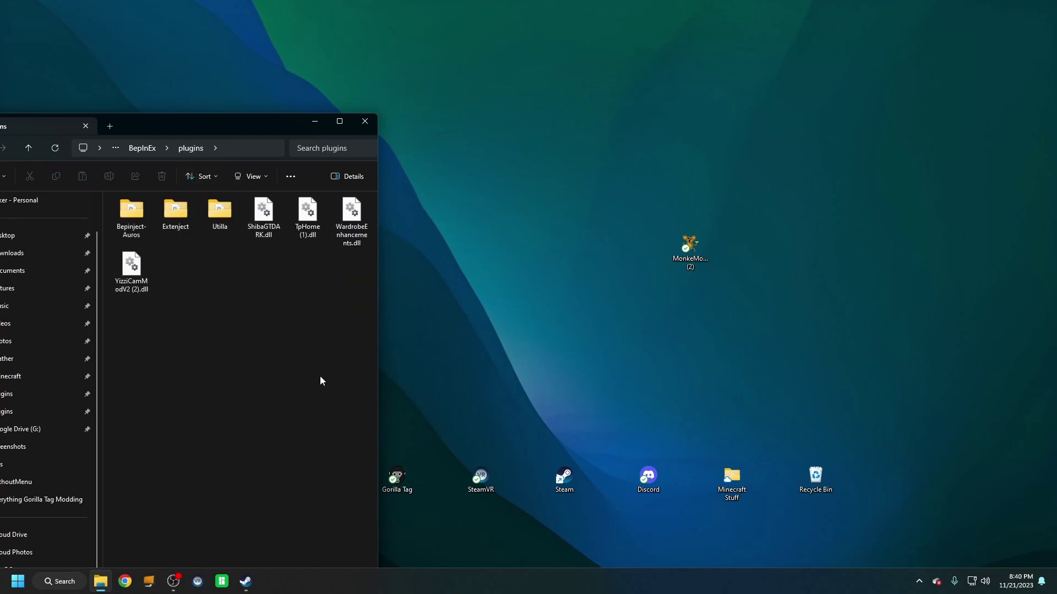
click(374, 120)
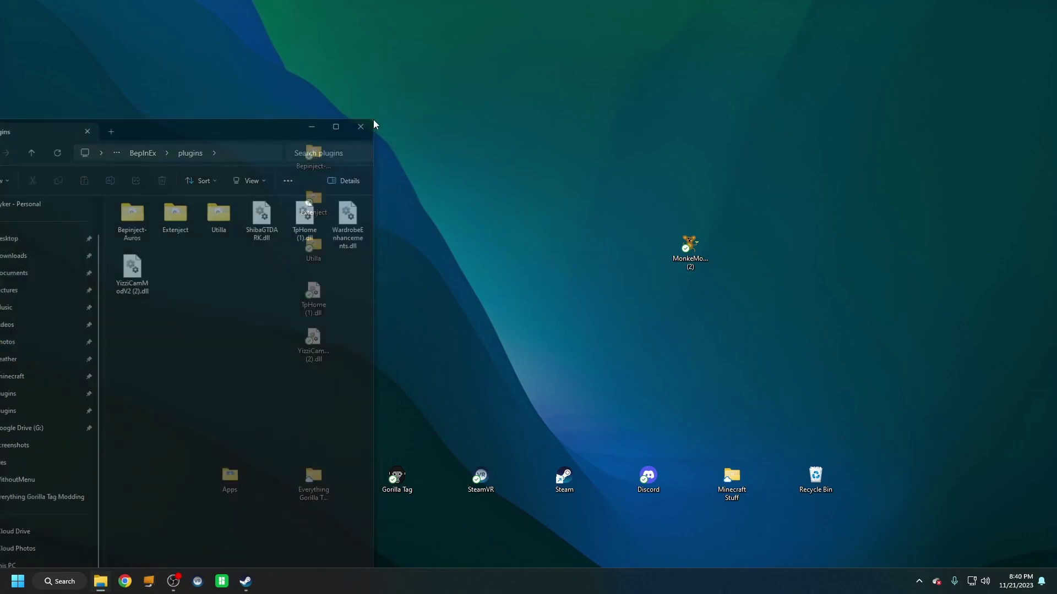
Step: From Gorilla Tag's Steam page, browse the game's local files via Manage
click(245, 581)
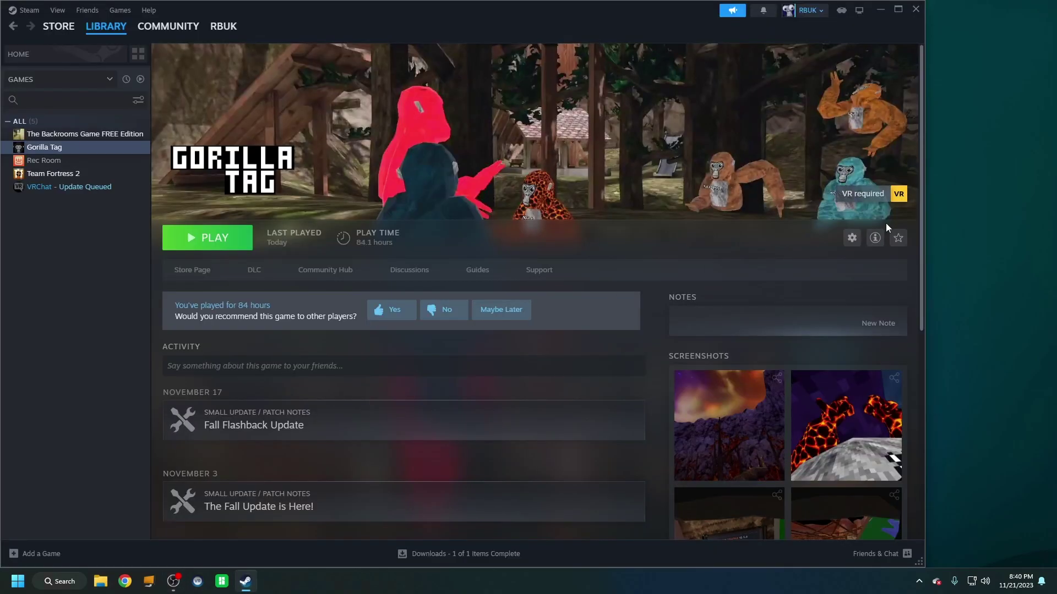
click(851, 238)
mouse_move(869, 295)
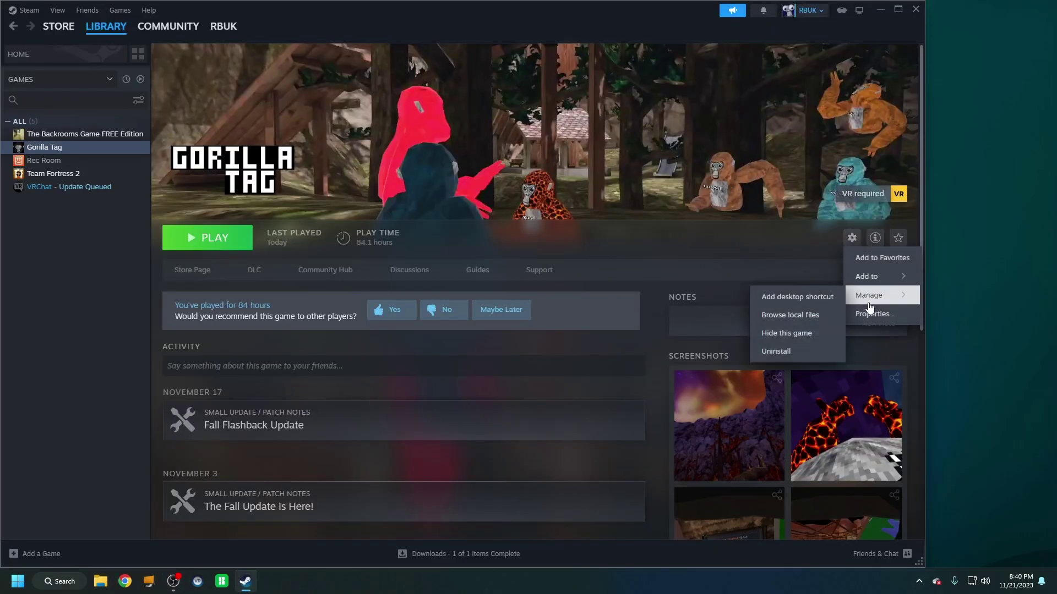
click(794, 316)
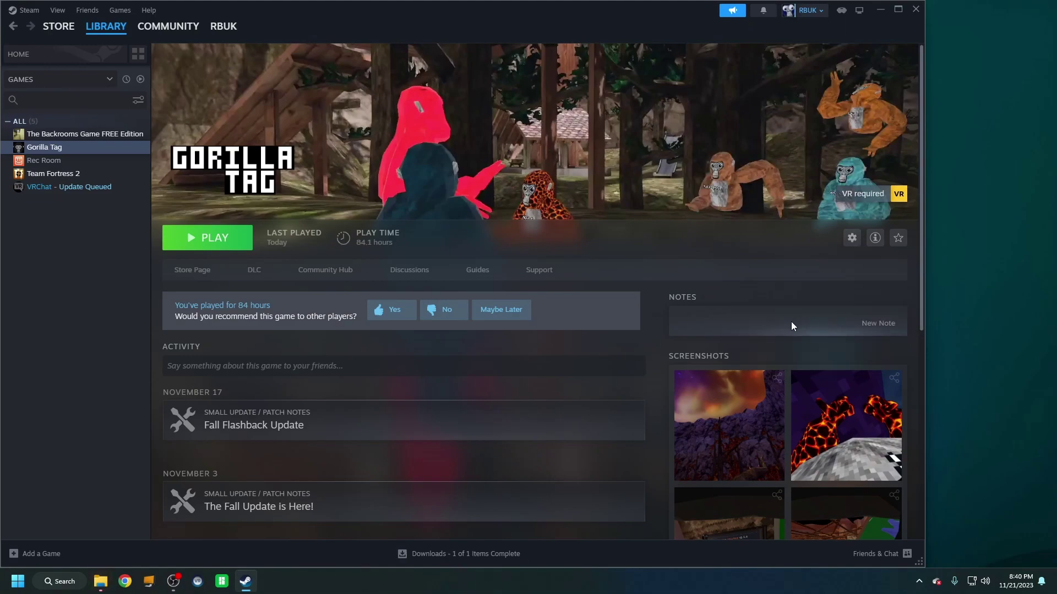
Step: Minimize Steam and navigate the Explorer window into BepInEx > plugins
click(879, 12)
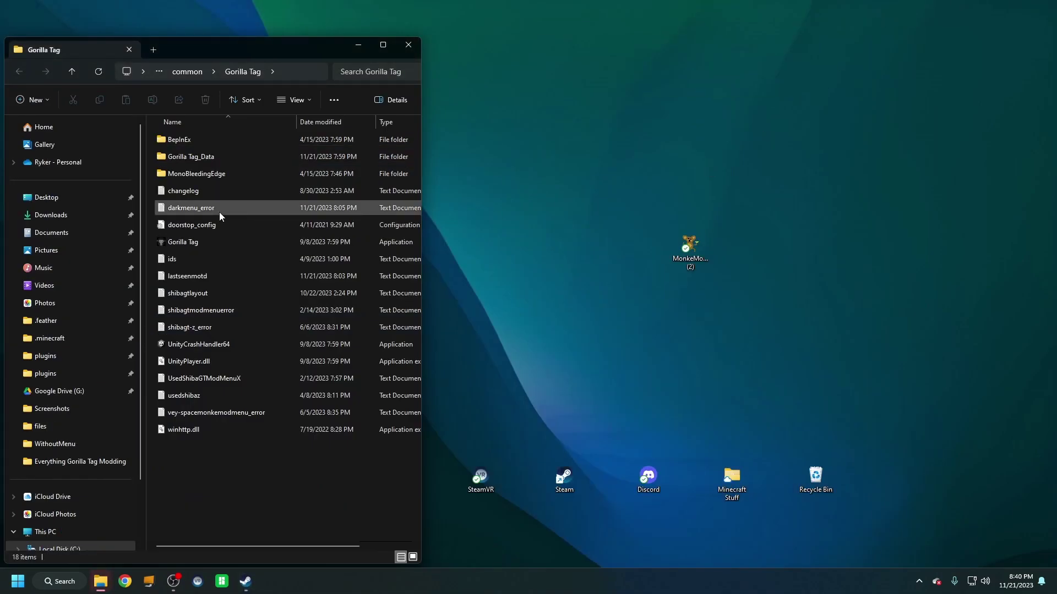
drag(176, 52, 99, 47)
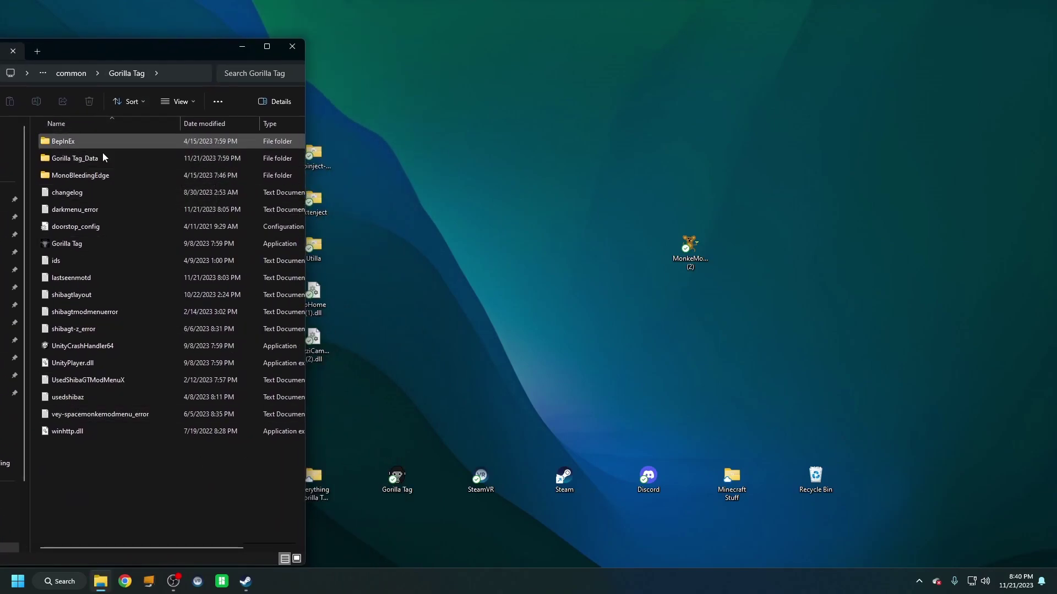
double_click(69, 142)
double_click(67, 209)
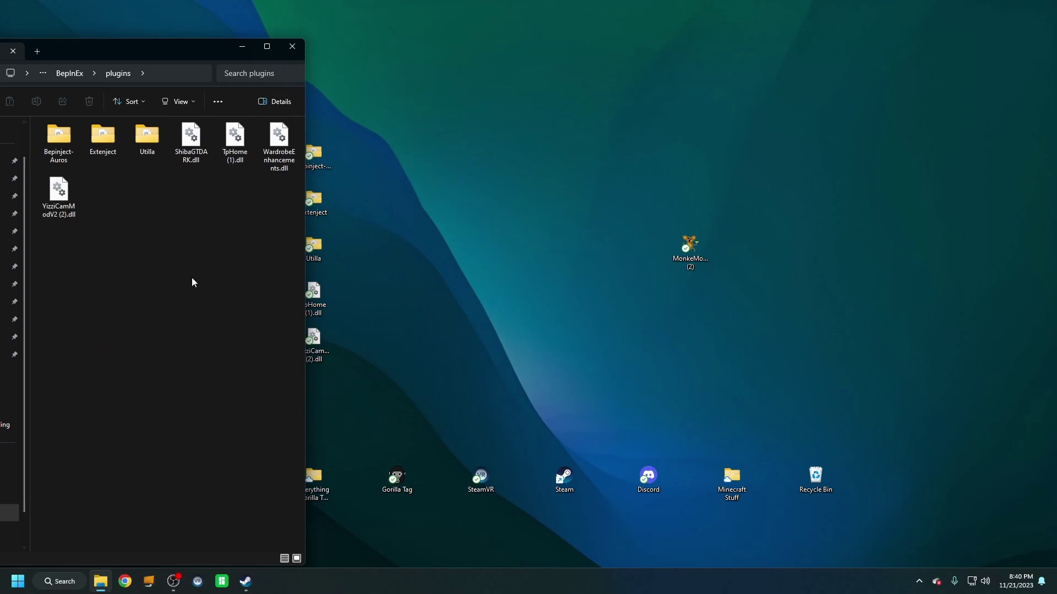
Step: Delete everything in the plugins folder and regroup the five desktop mod files in open space
drag(275, 236, 48, 147)
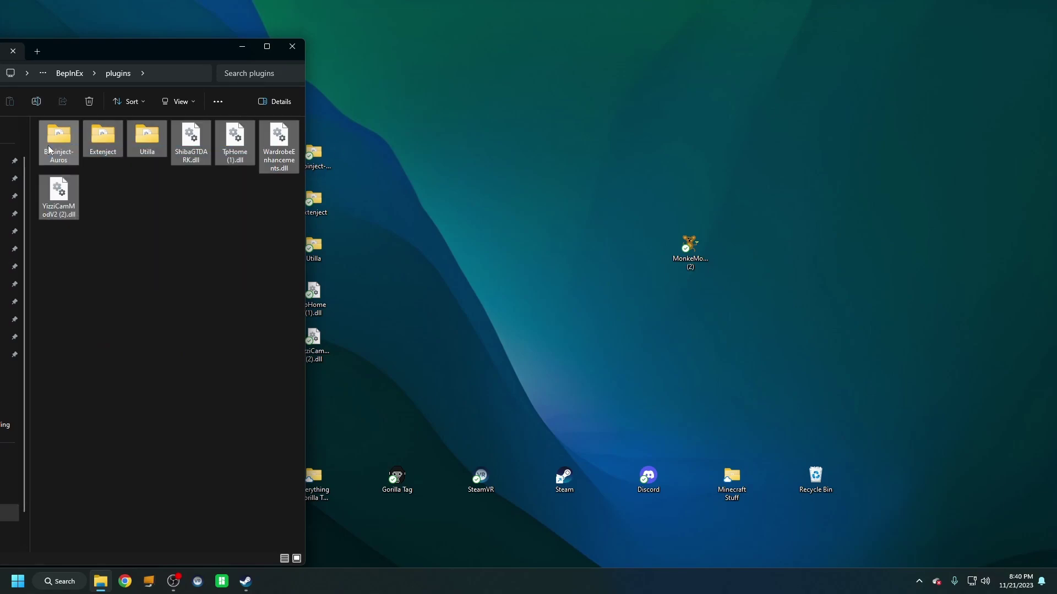
key(Delete)
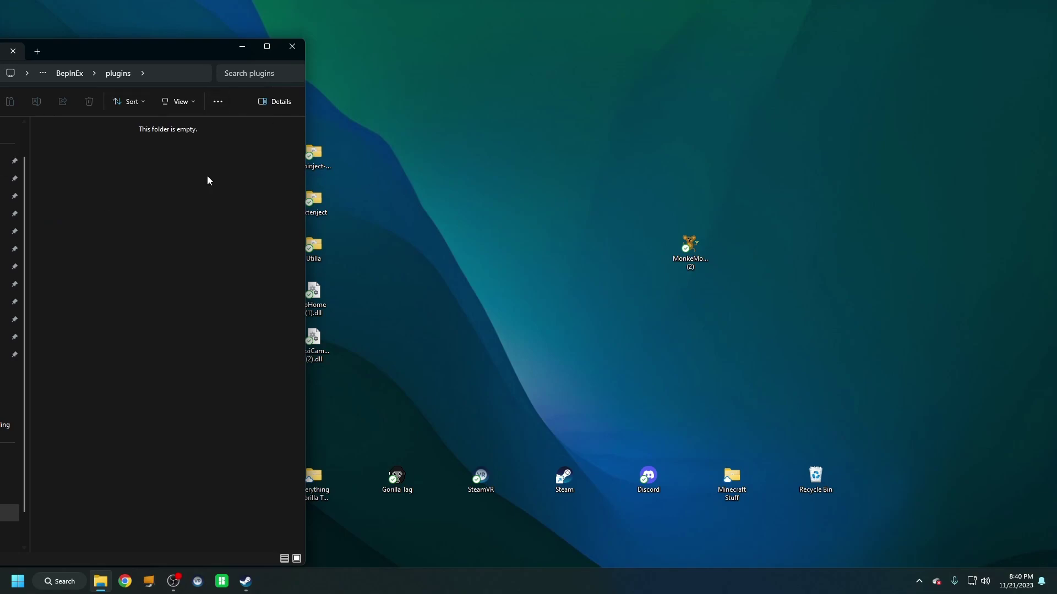
drag(350, 142, 321, 424)
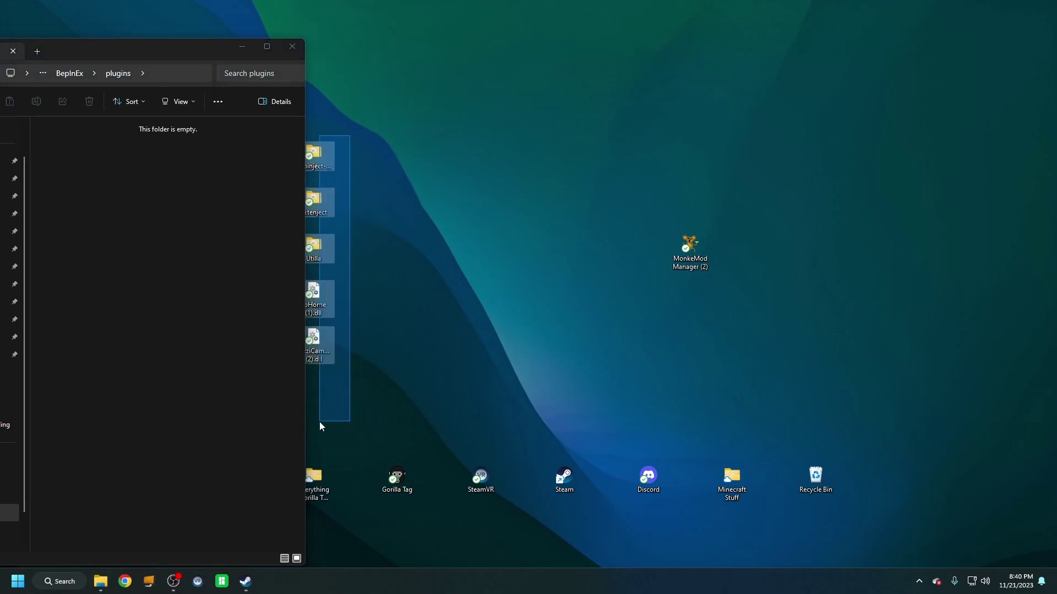
drag(325, 301, 489, 269)
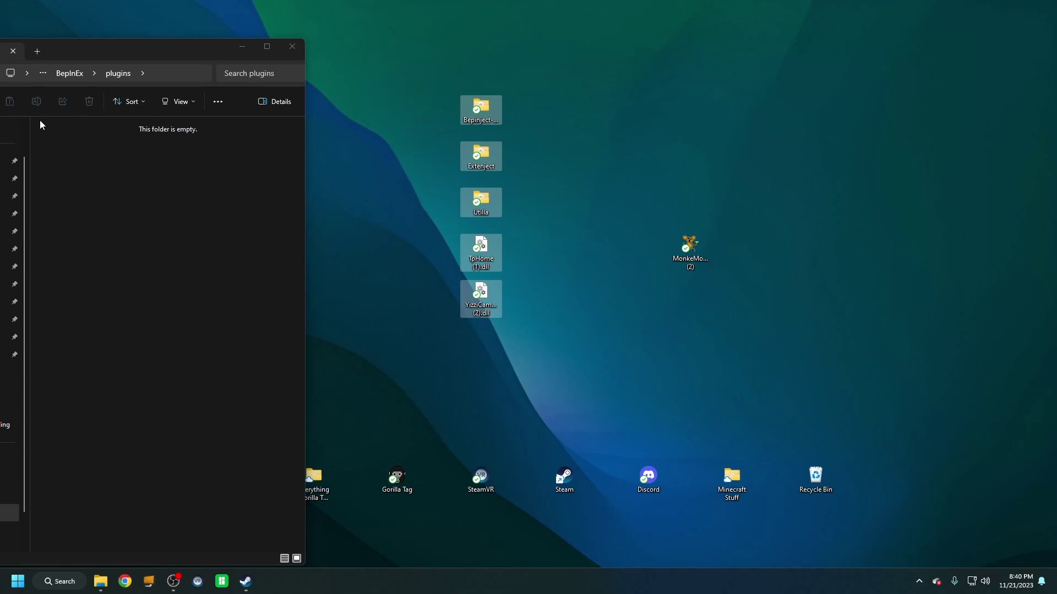
Step: Drag the five WithoutMenu mod files from the desktop into the plugins folder
drag(39, 120, 287, 325)
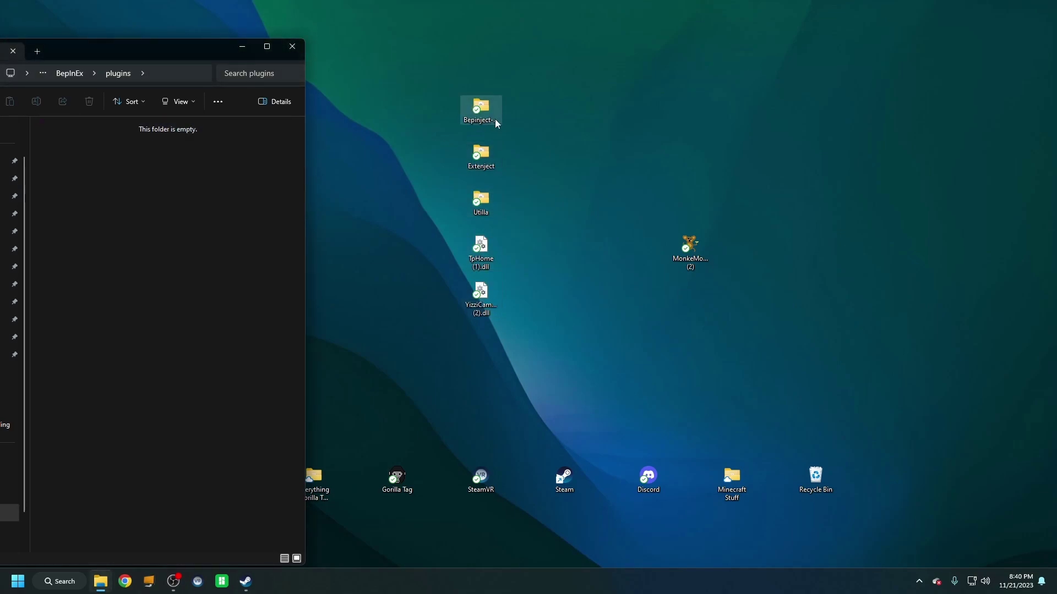
mouse_move(432, 73)
mouse_down()
mouse_move(527, 350)
mouse_move(487, 291)
mouse_move(175, 297)
mouse_up()
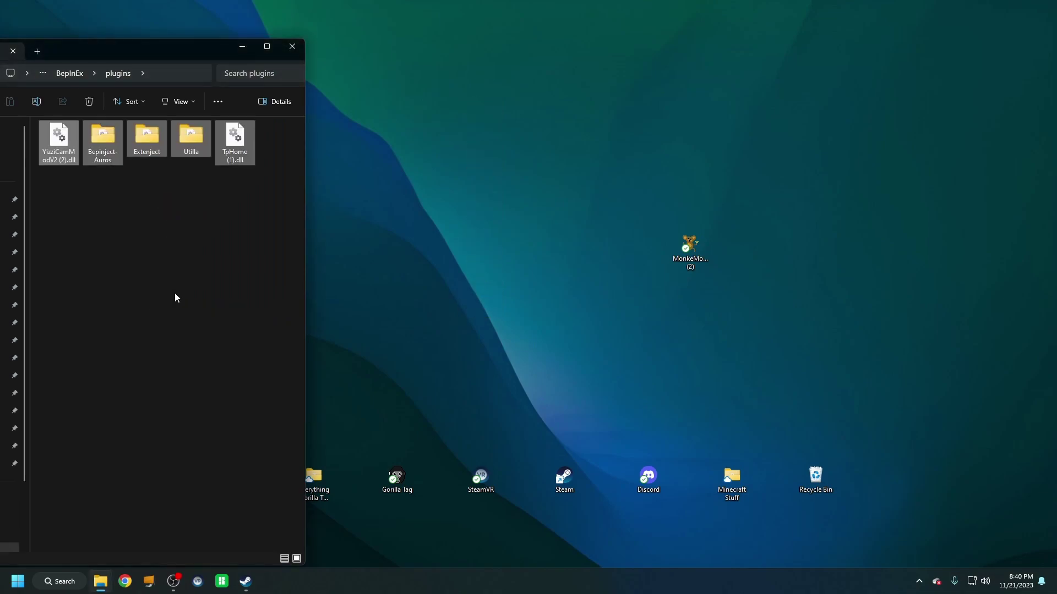